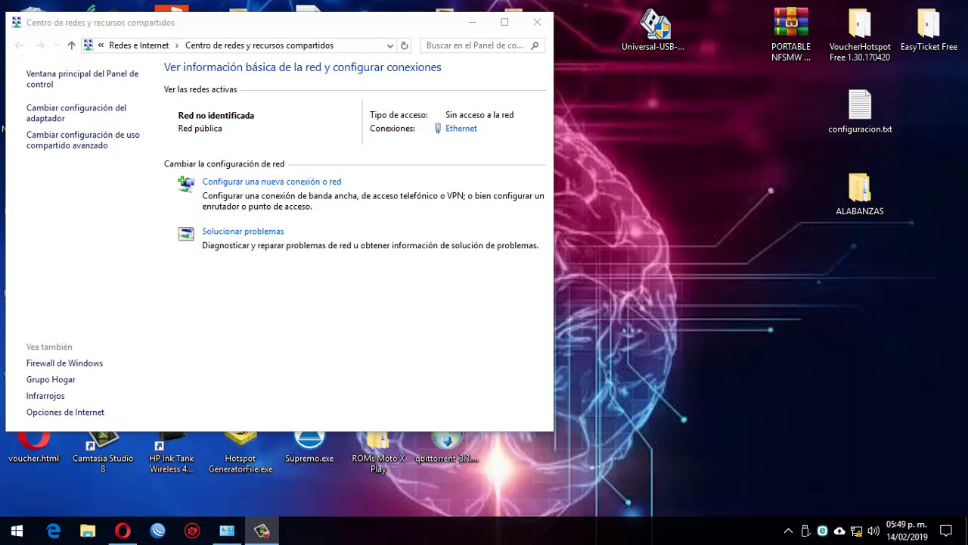
# Launch Edge, then view the Ethernet adapter's IPv4 settings showing 192.168.1.25 / 255.255.255.0
pyautogui.click(53, 530)
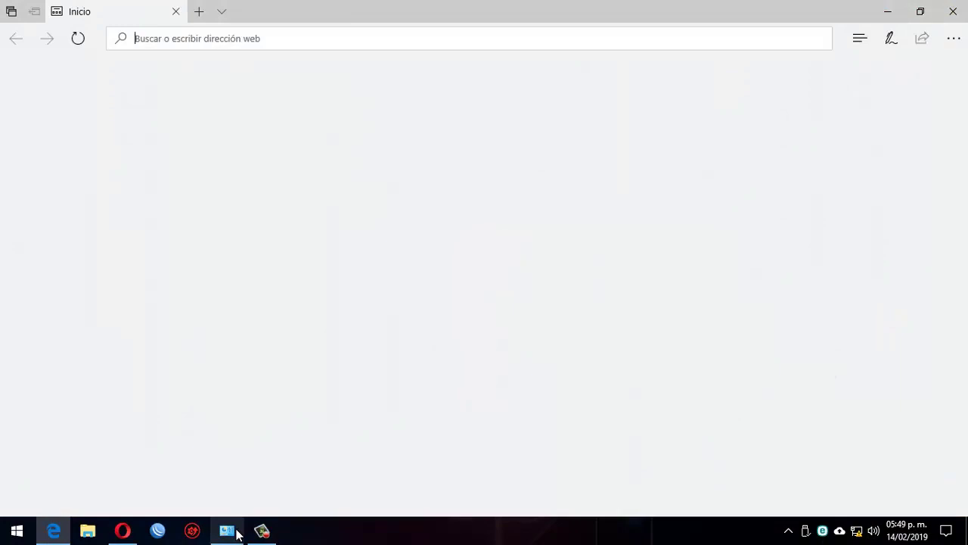
pyautogui.click(228, 530)
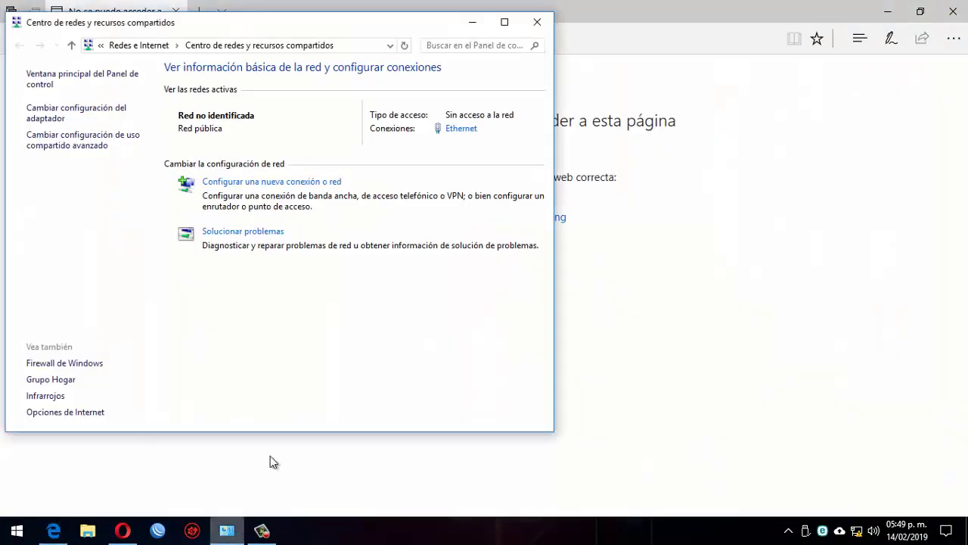
pyautogui.click(457, 129)
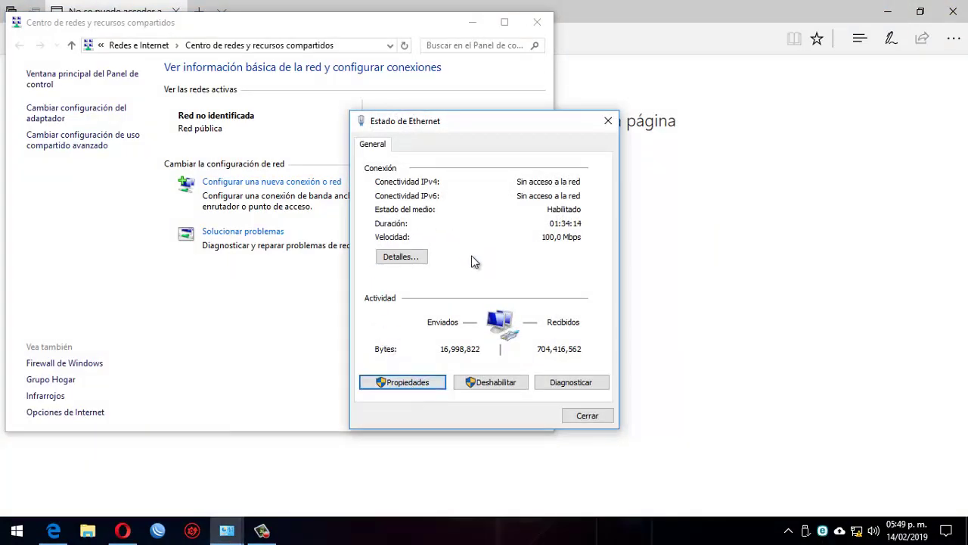
pyautogui.press('Return')
pyautogui.doubleClick(540, 282)
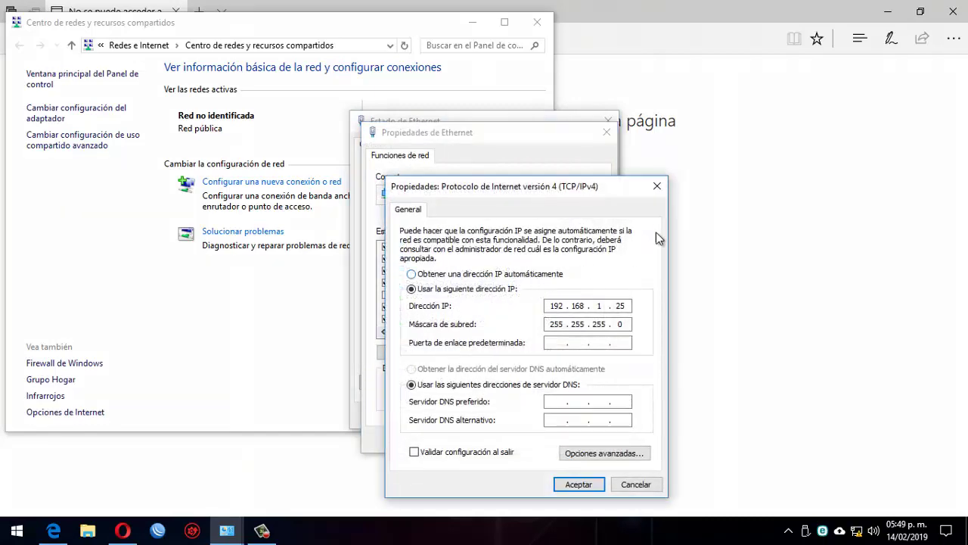
pyautogui.moveTo(580, 195); pyautogui.dragTo(655, 95)
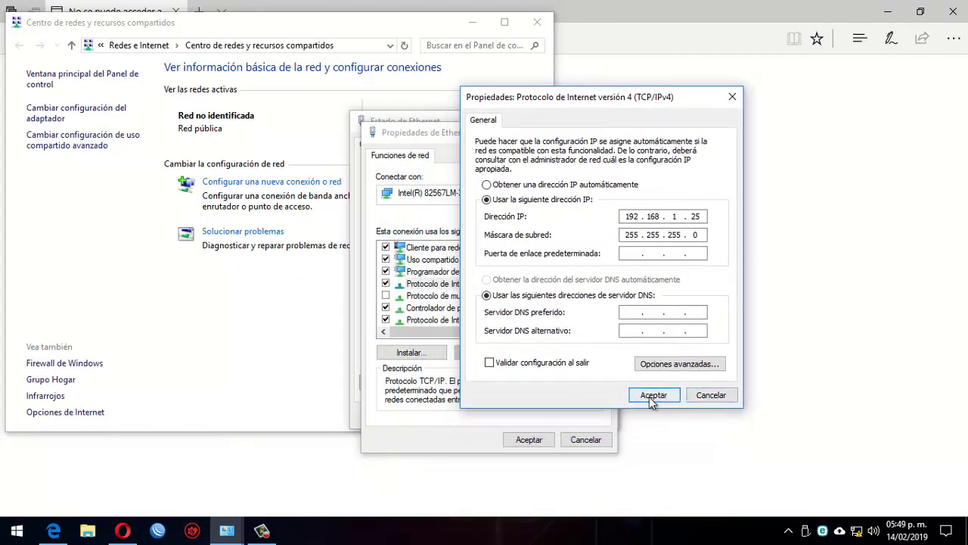
# Close the IPv4, properties and status windows unchanged and return to Edge's address bar
pyautogui.click(704, 395)
pyautogui.click(581, 441)
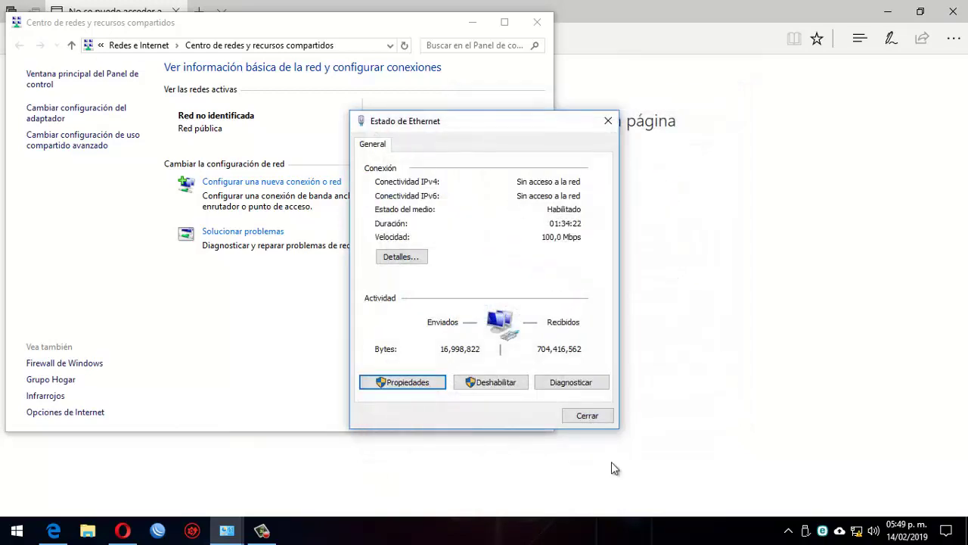
pyautogui.click(601, 418)
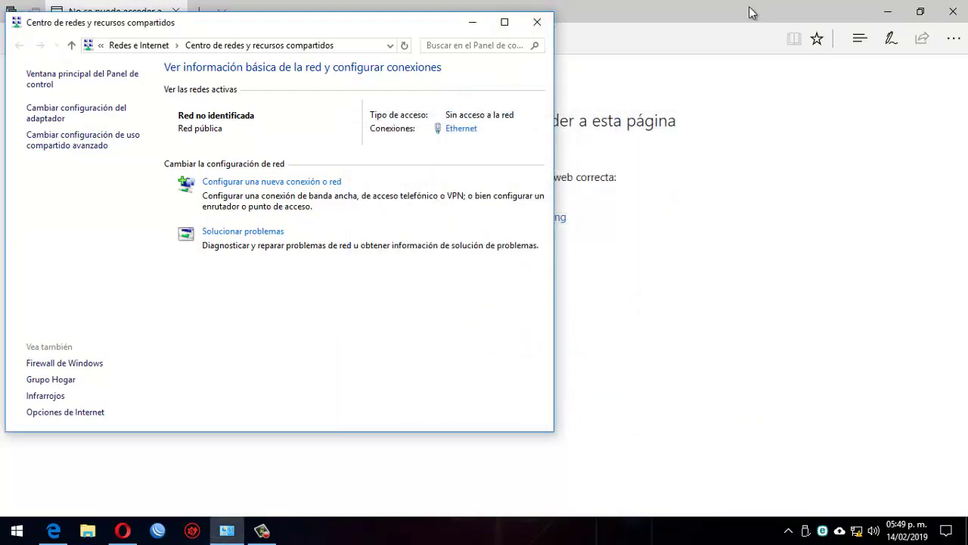
pyautogui.click(753, 11)
pyautogui.click(257, 42)
# Load 192.168.1.20 in Edge and proceed past the certificate warning via Detalles
pyautogui.write('192.168')
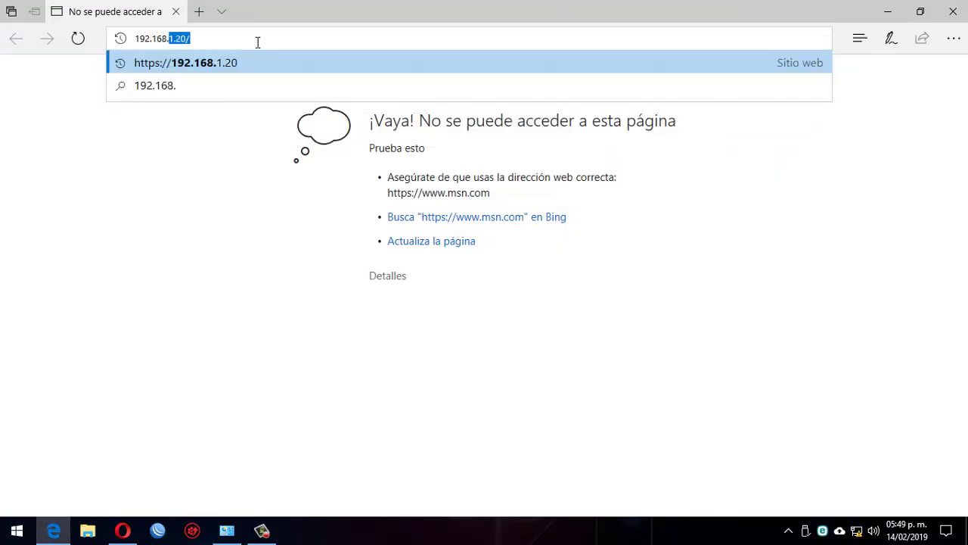
pyautogui.write('.')
pyautogui.press('Return')
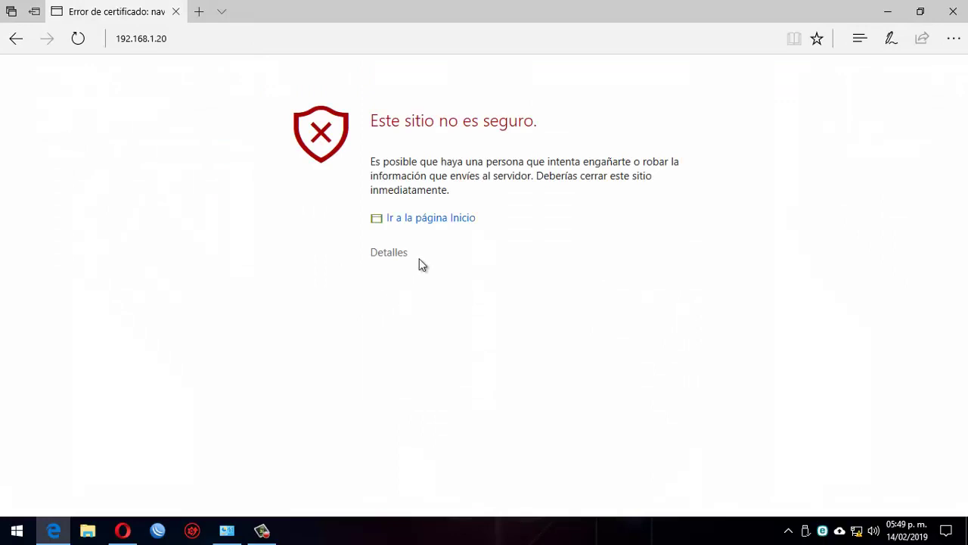
pyautogui.click(400, 255)
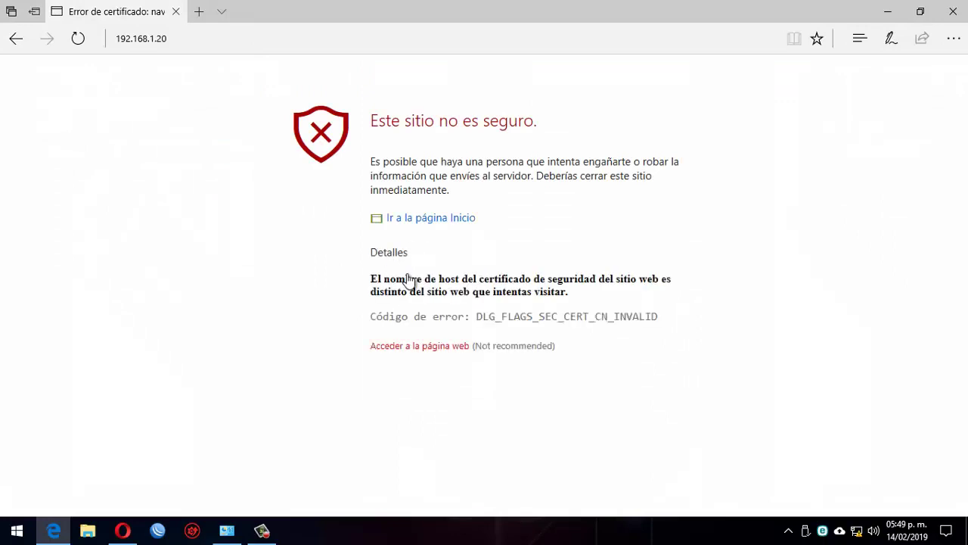
pyautogui.click(428, 347)
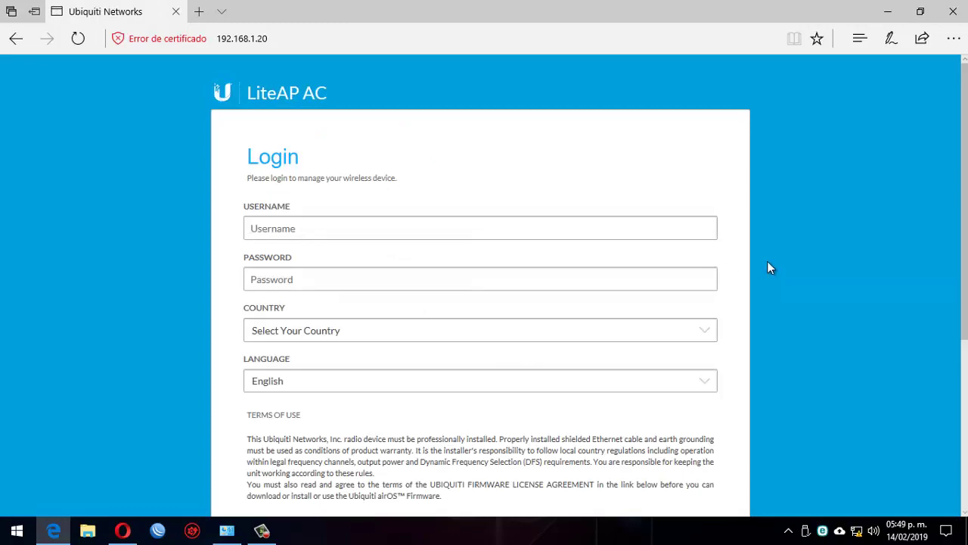
# Choose Mexico as the country and Español as the login page language
pyautogui.scroll(-3, 769, 262)
pyautogui.scroll(3, 768, 266)
pyautogui.scroll(-3, 761, 274)
pyautogui.scroll(3, 761, 275)
pyautogui.click(400, 337)
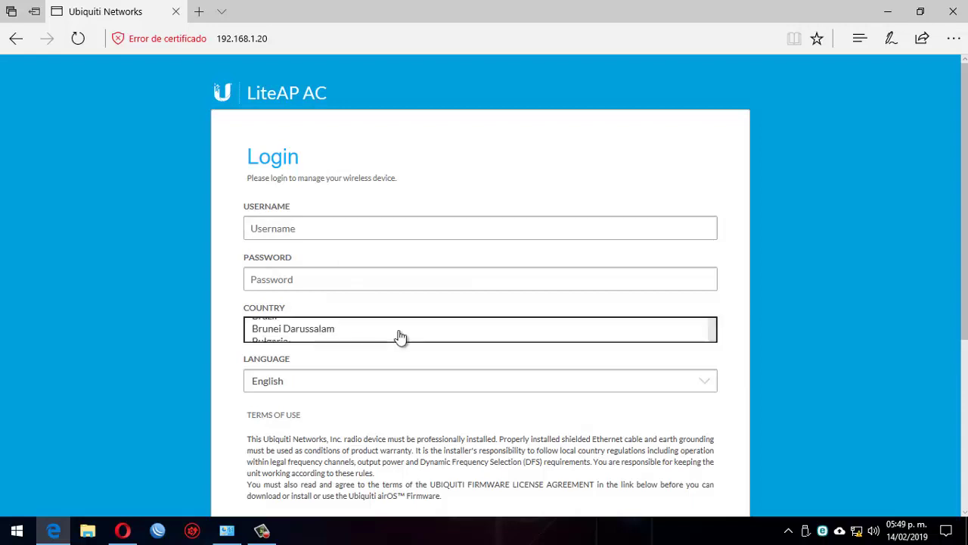
pyautogui.press('m')
pyautogui.press('e')
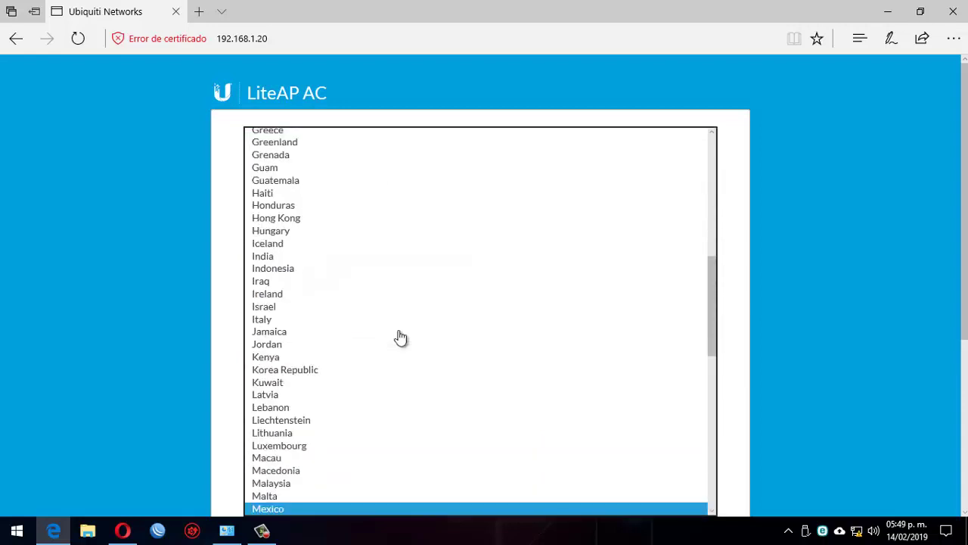
pyautogui.press('Return')
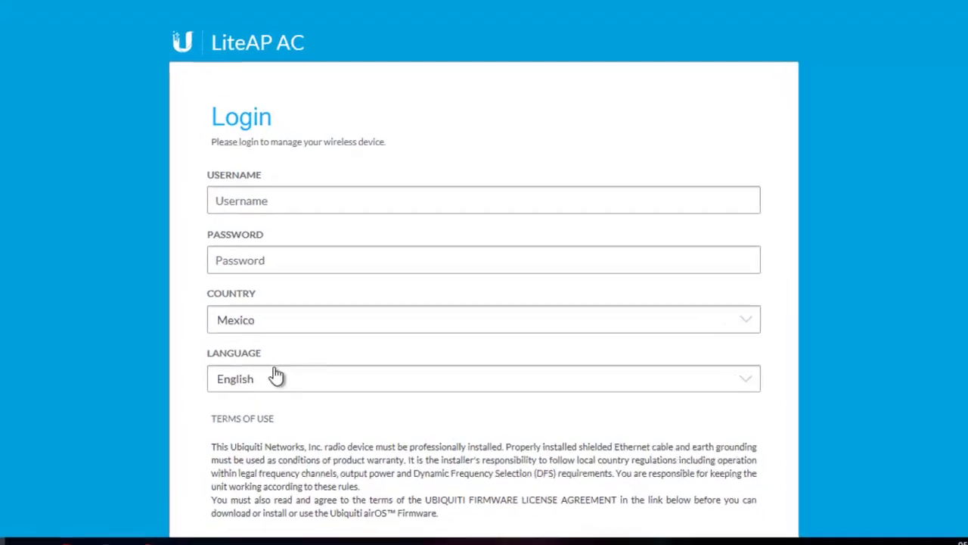
pyautogui.click(252, 396)
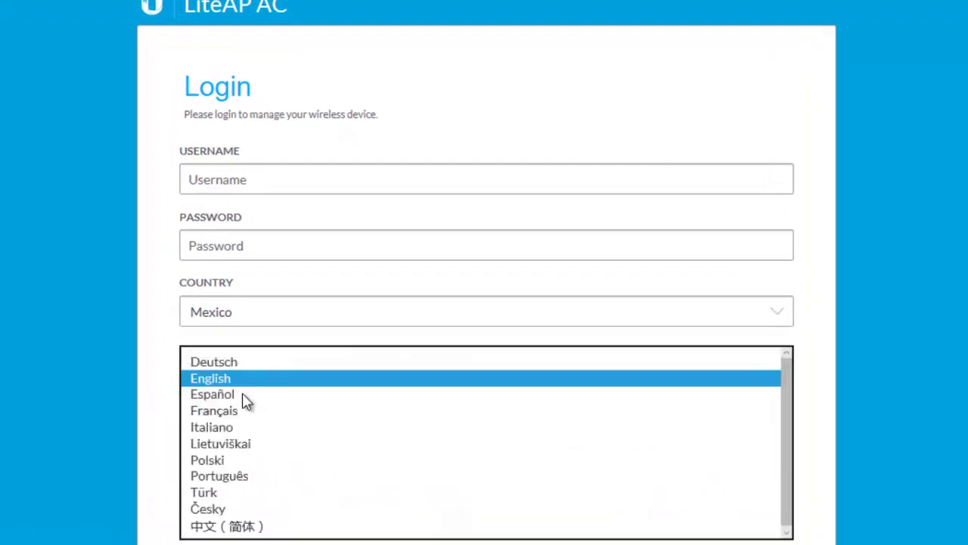
pyautogui.click(251, 395)
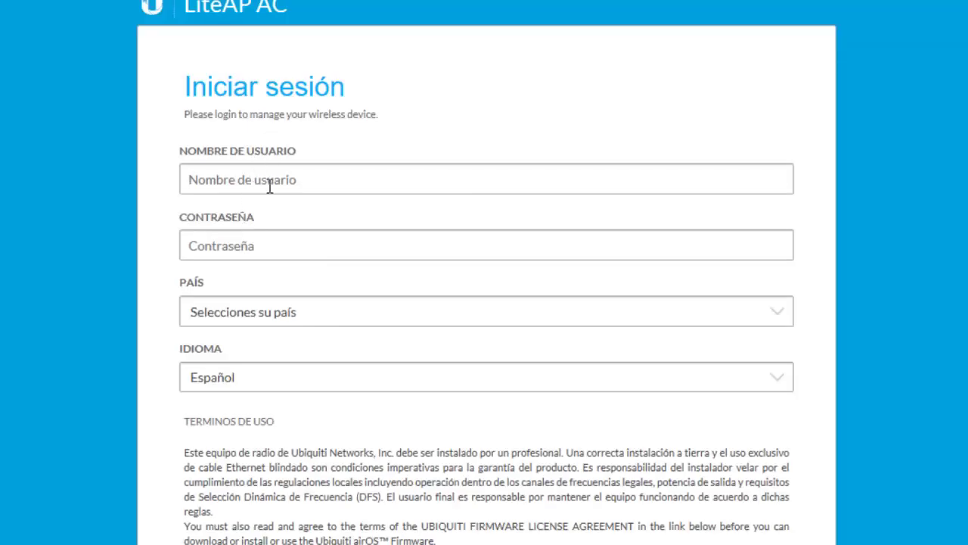
# Enter the default username and password, accept the terms of use, and attempt sign-in
pyautogui.click(269, 187)
pyautogui.write('ubnt')
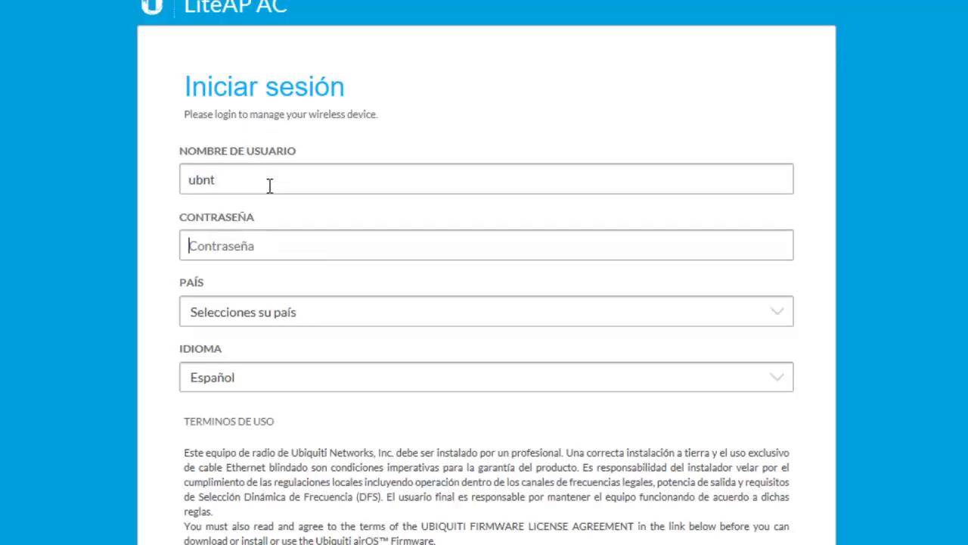
pyautogui.press('Tab')
pyautogui.write('u')
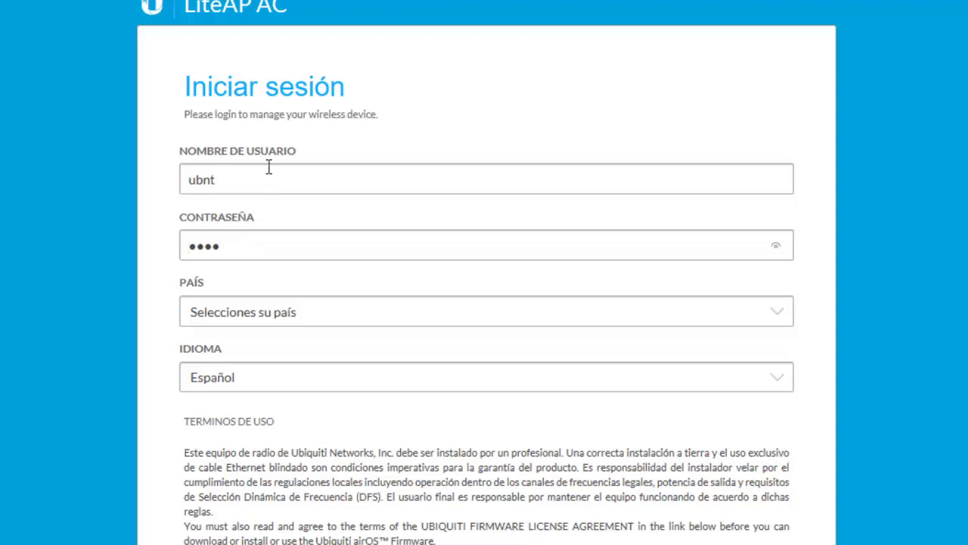
pyautogui.scroll(-4, 95, 300)
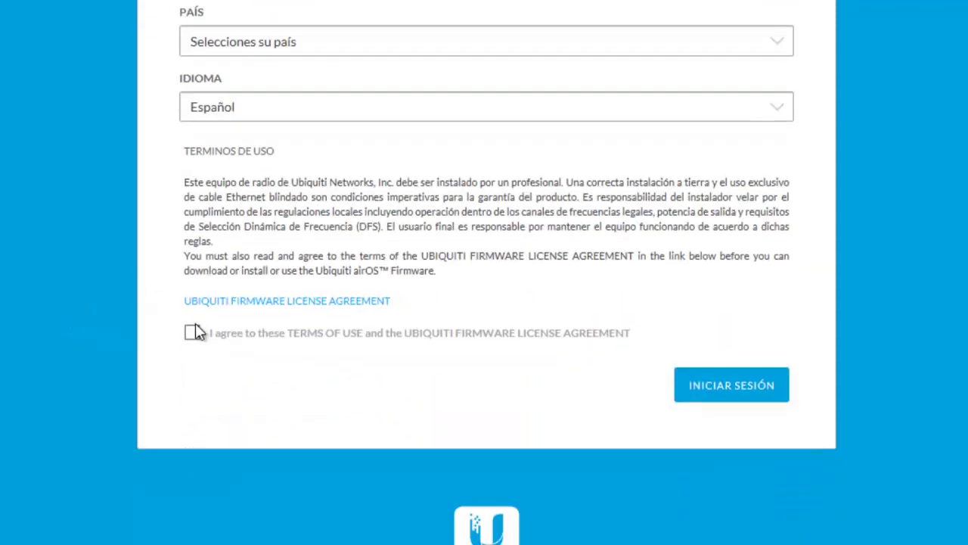
pyautogui.click(193, 338)
pyautogui.click(755, 393)
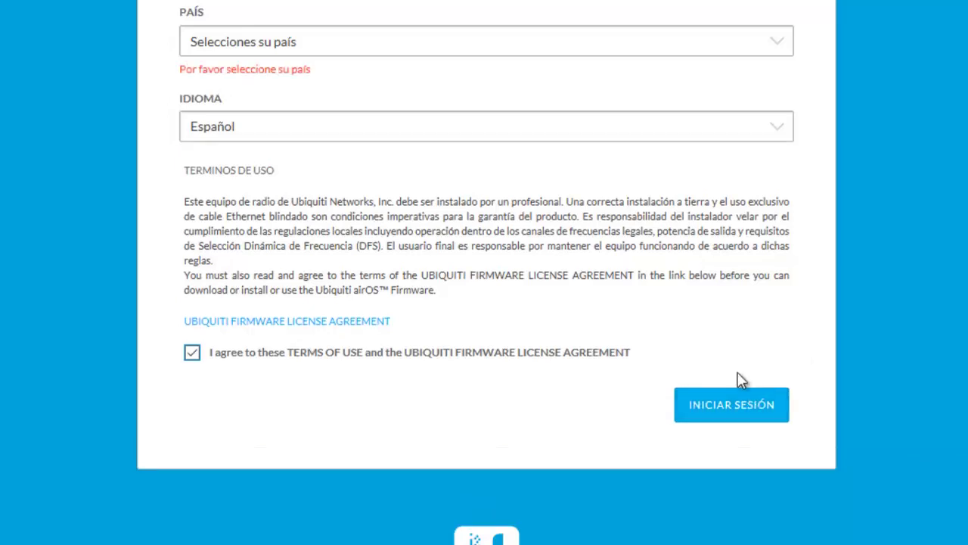
# Reselect Mexico as the country and sign in with INICIAR SESIÓN
pyautogui.scroll(1, 318, 195)
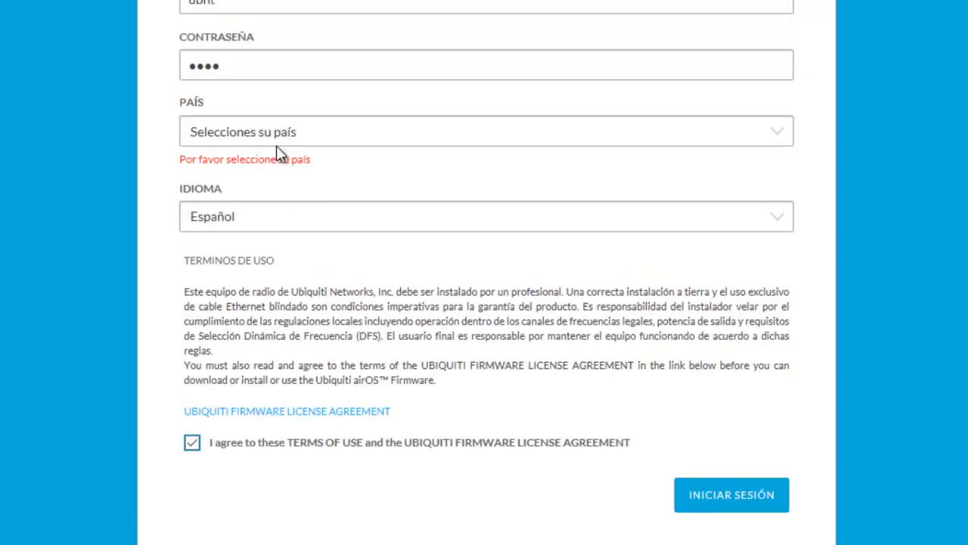
pyautogui.click(277, 140)
pyautogui.write('mex')
pyautogui.press('Return')
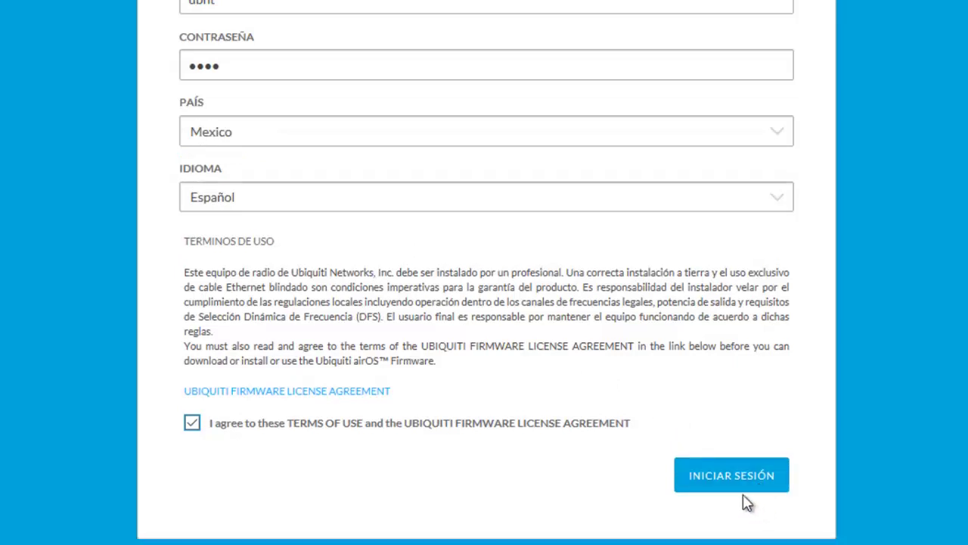
pyautogui.click(741, 484)
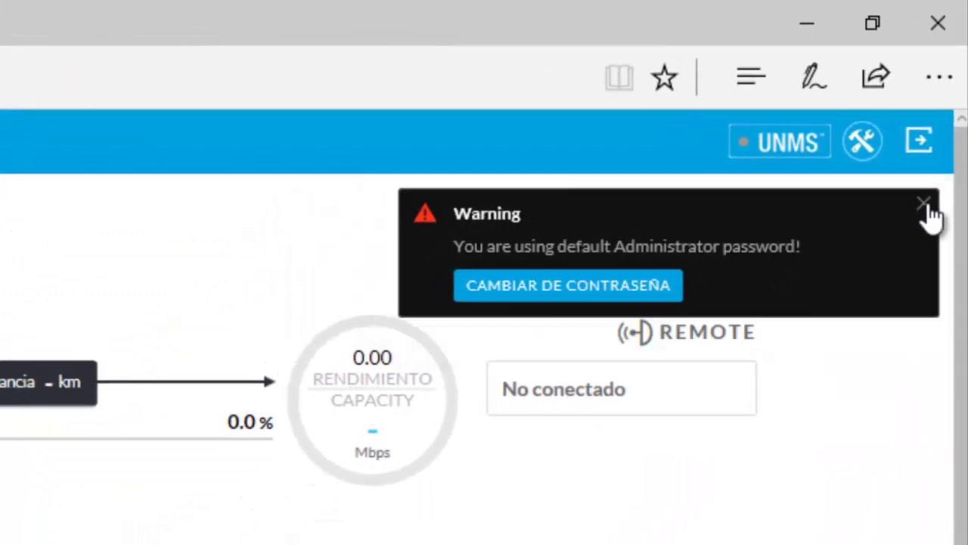
# Close the default-password warning and go to Settings > SISTEMA
pyautogui.click(914, 248)
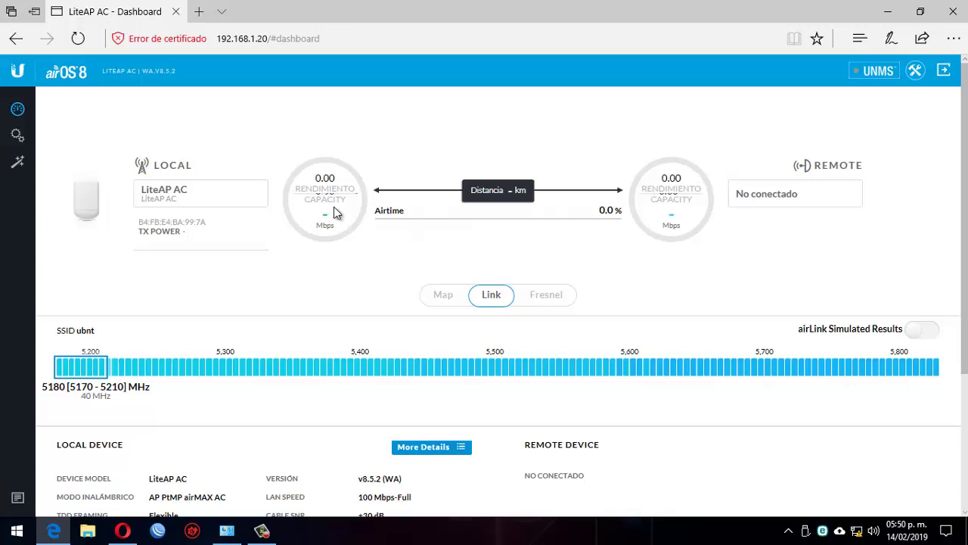
pyautogui.click(17, 136)
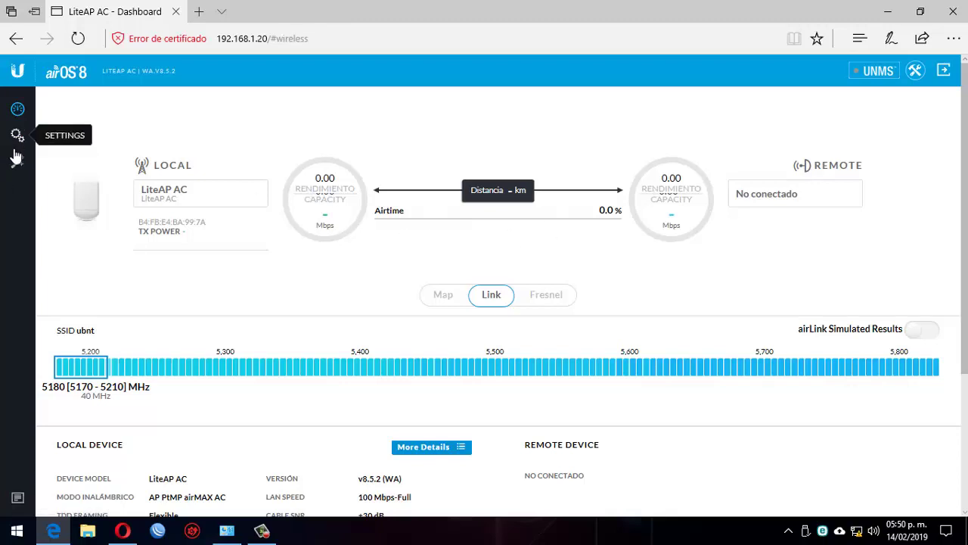
pyautogui.click(605, 113)
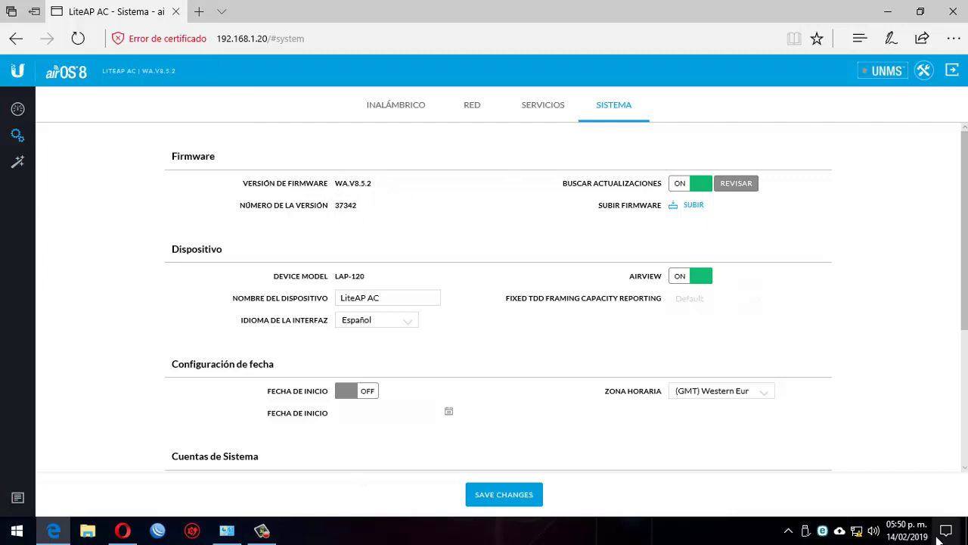
# Set the Ethernet adapter's IPv4 to obtain an IP address automatically, then return to Edge
pyautogui.click(226, 529)
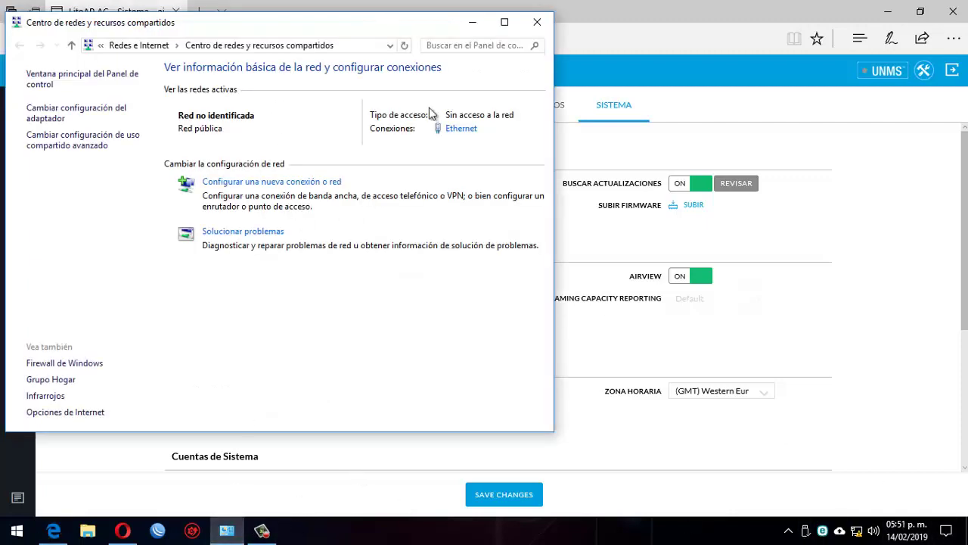
pyautogui.click(463, 129)
pyautogui.press('Return')
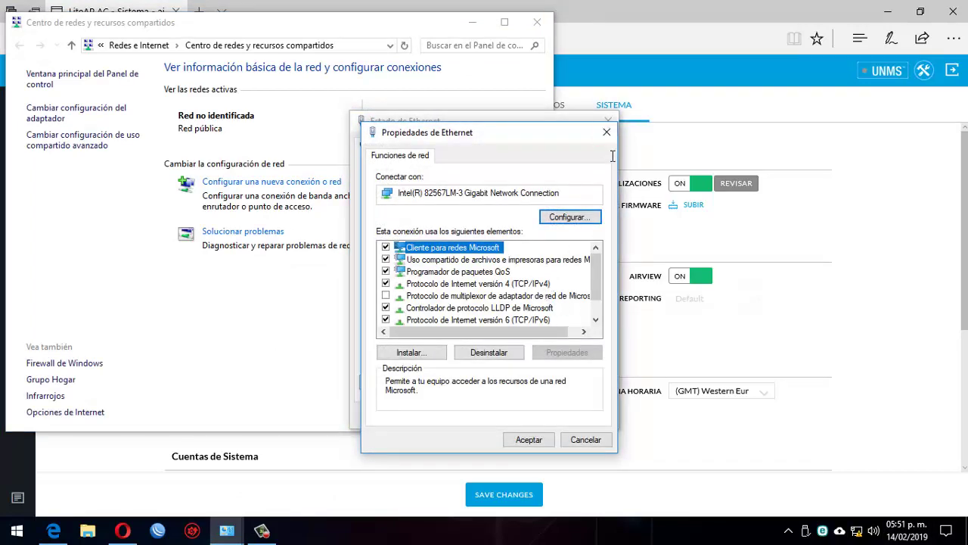
pyautogui.doubleClick(547, 283)
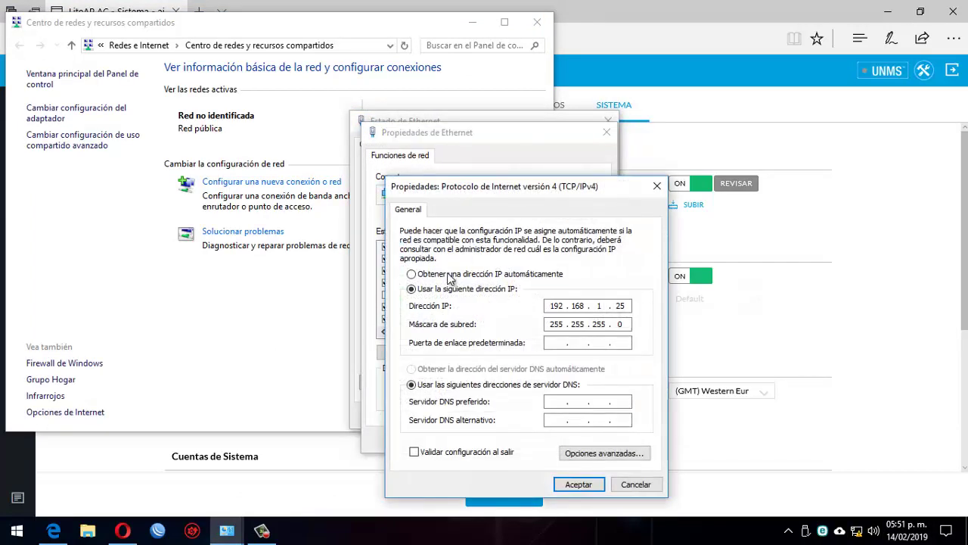
pyautogui.click(446, 277)
pyautogui.click(580, 485)
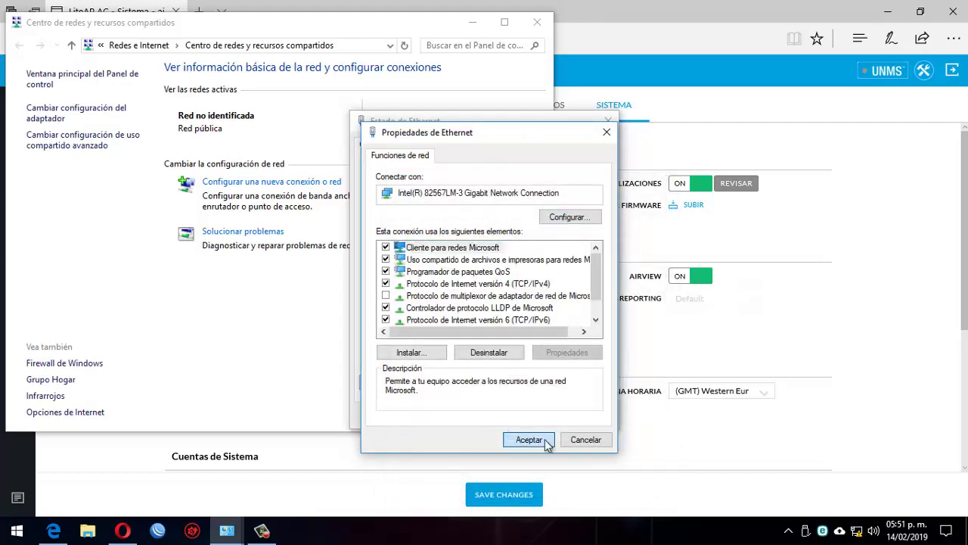
pyautogui.click(526, 440)
pyautogui.click(584, 417)
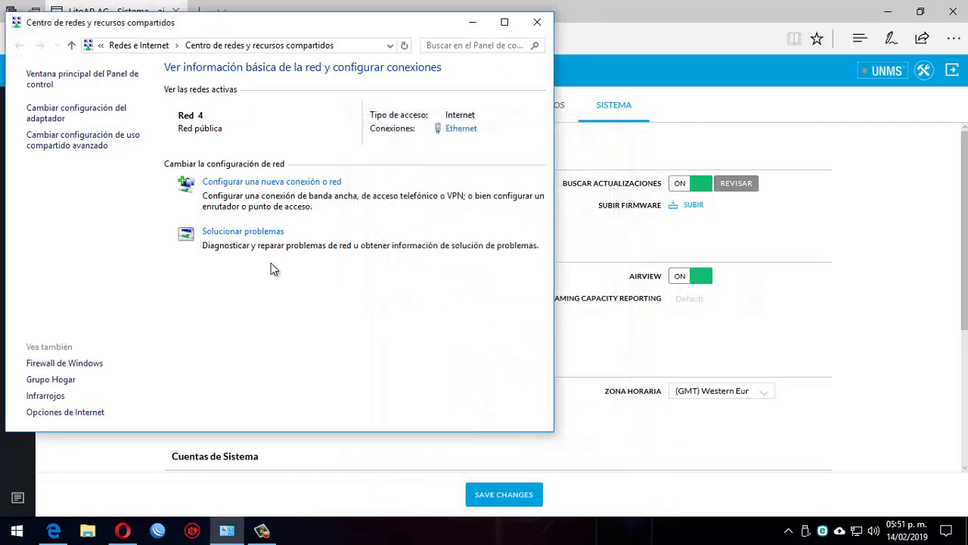
pyautogui.click(53, 530)
# Load ubnt.com/downloads in a new Edge tab
pyautogui.click(197, 11)
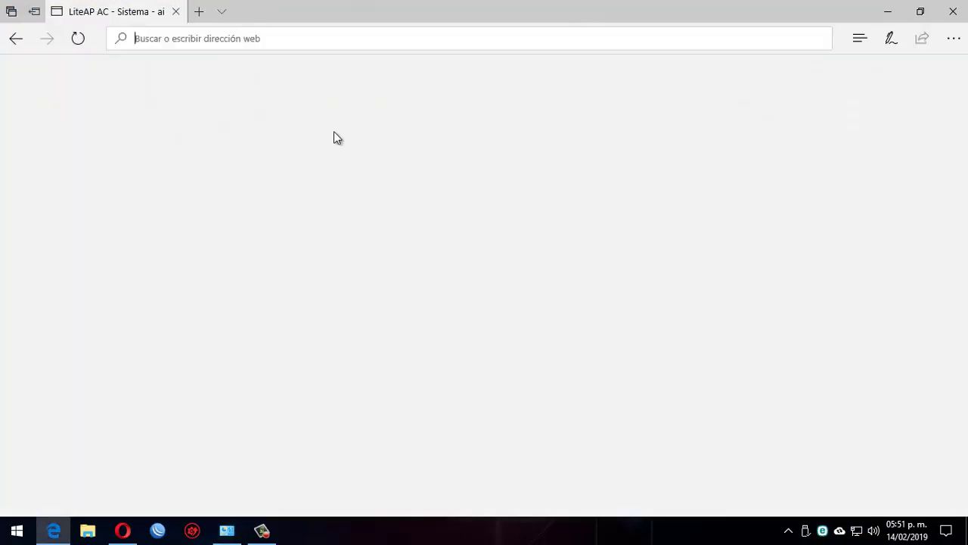
pyautogui.write('ubnt')
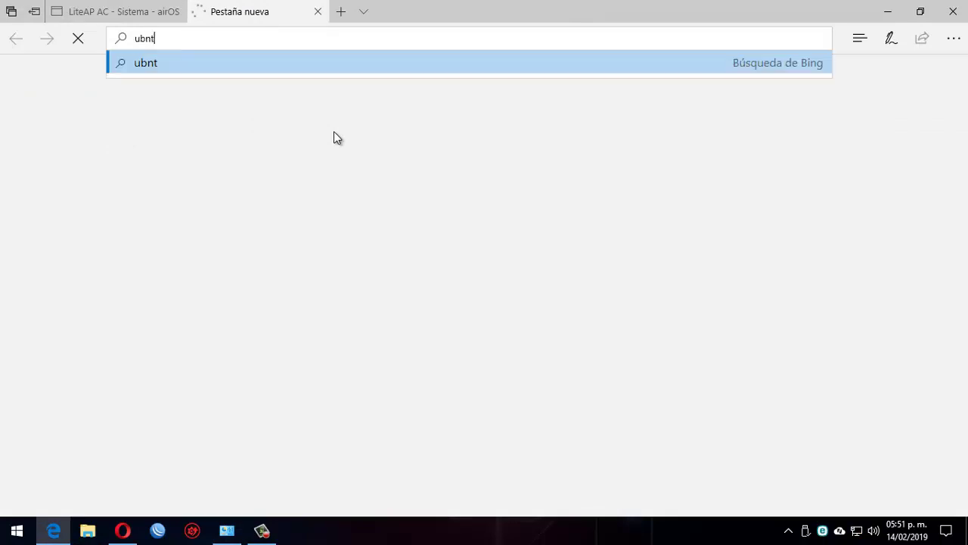
pyautogui.write('.com')
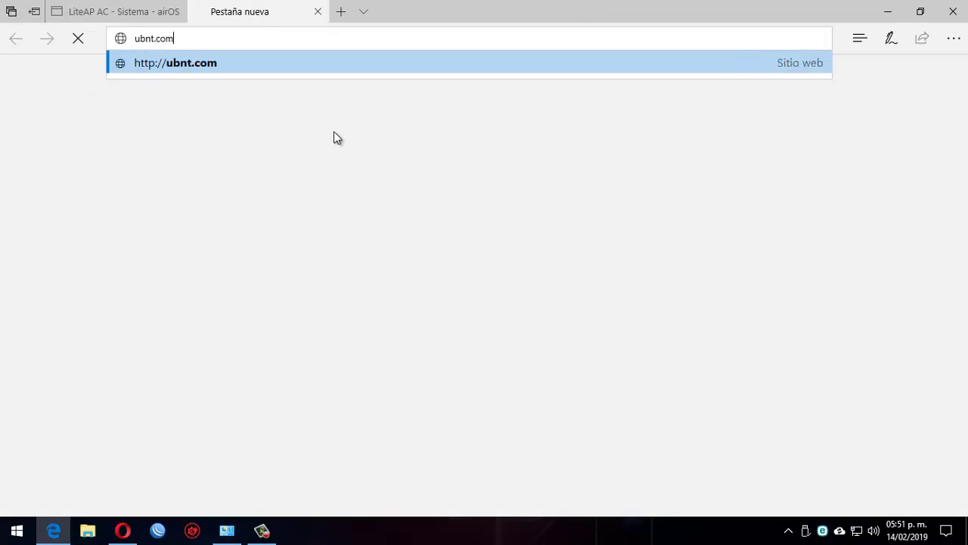
pyautogui.write('/dowm')
pyautogui.press('BackSpace')
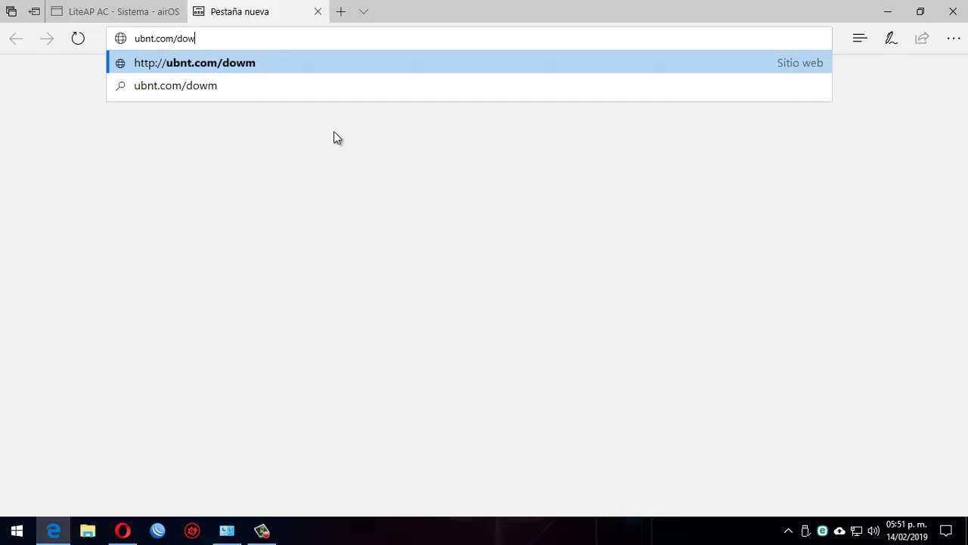
pyautogui.write('nloads')
pyautogui.press('Return')
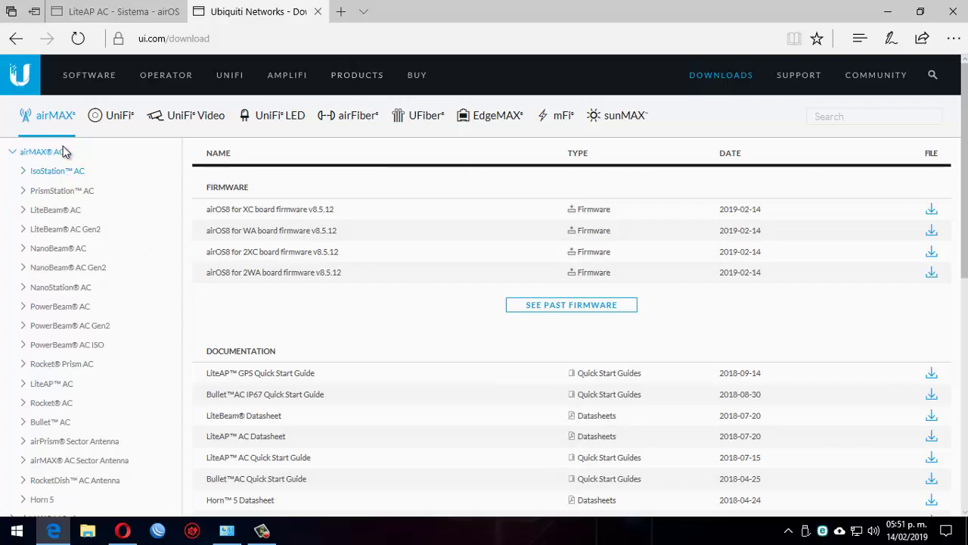
# Expand airMAX AC in the downloads sidebar to list its airOS8 firmware
pyautogui.click(16, 152)
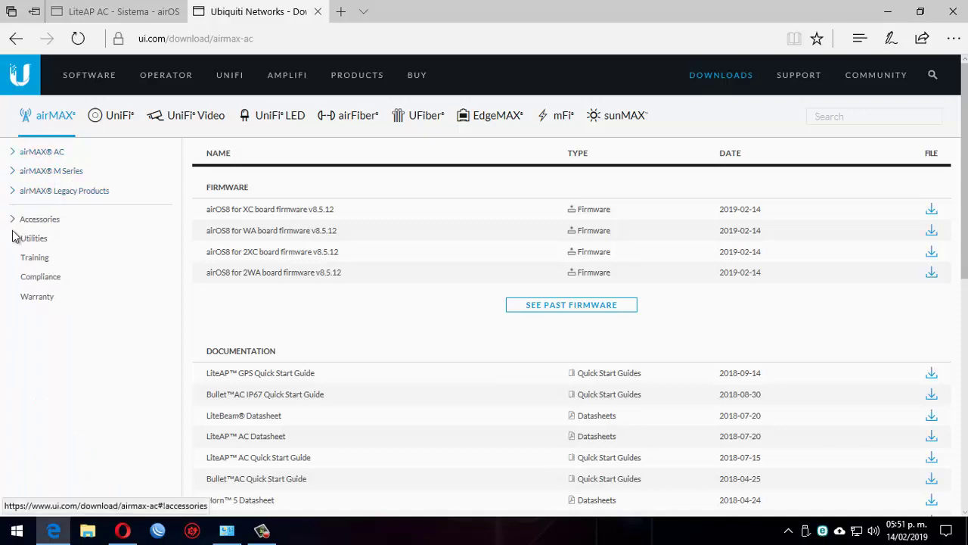
pyautogui.click(17, 158)
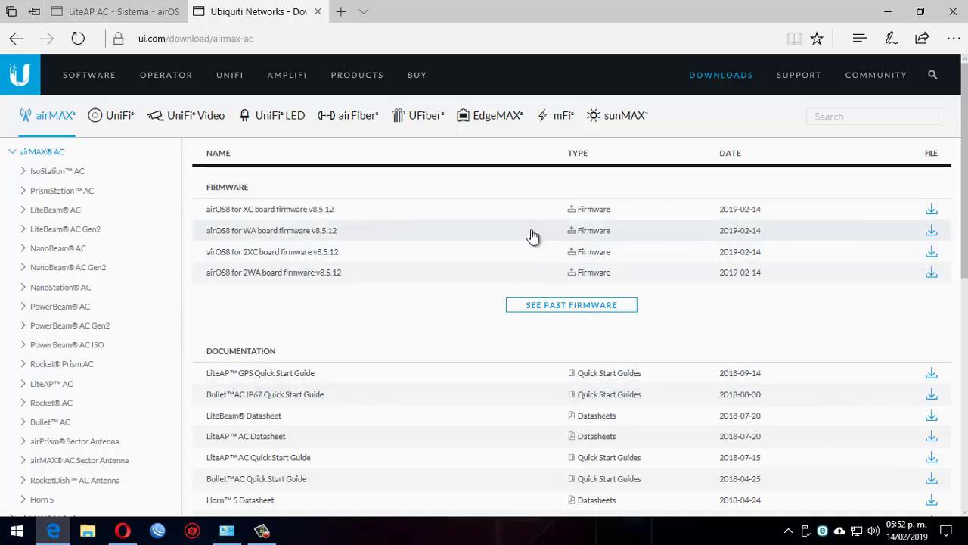
pyautogui.click(146, 10)
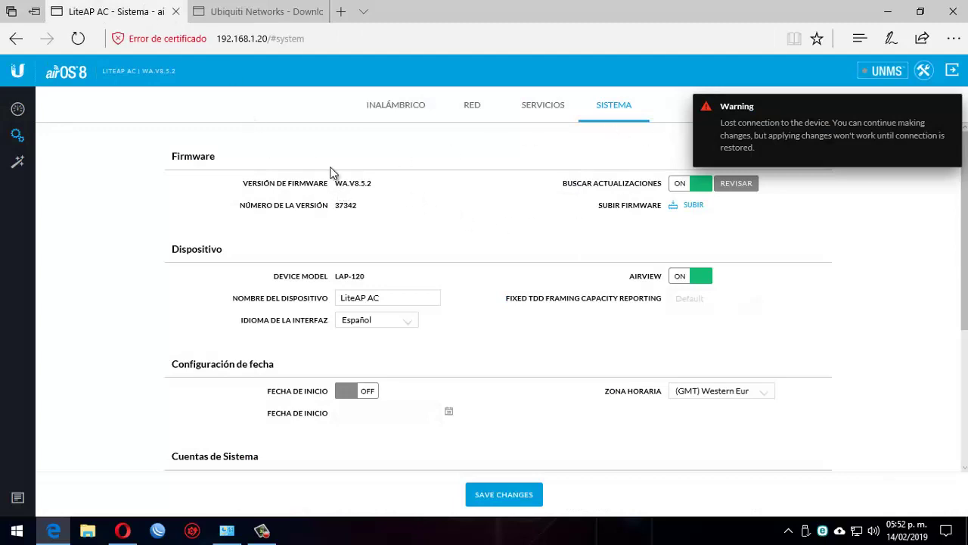
pyautogui.click(265, 11)
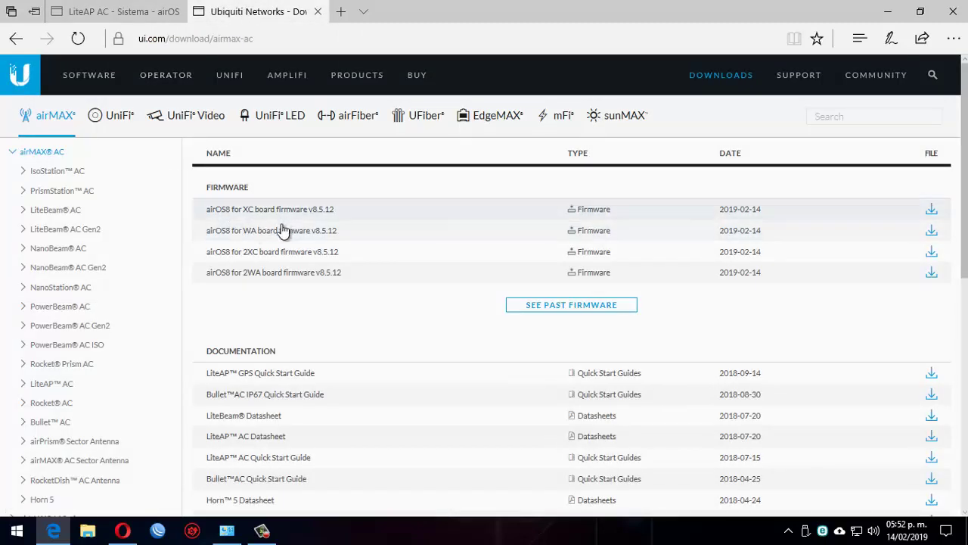
# Download and save the WA board v8.5.12 firmware after accepting the licence
pyautogui.click(932, 231)
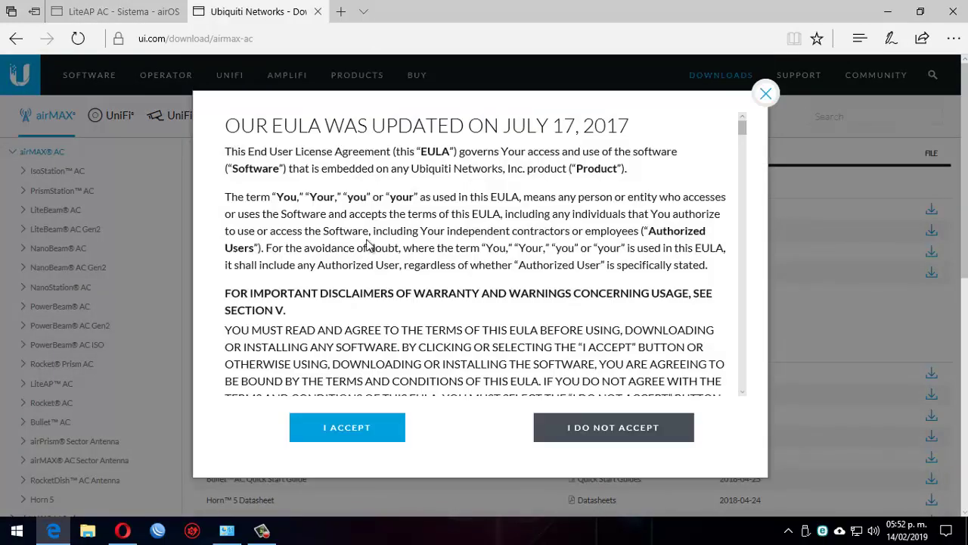
pyautogui.click(395, 414)
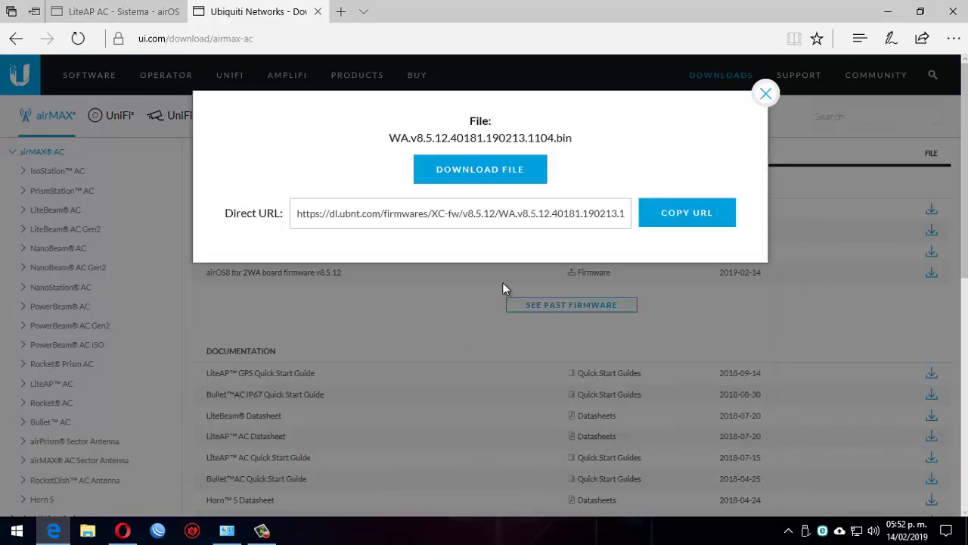
pyautogui.click(489, 174)
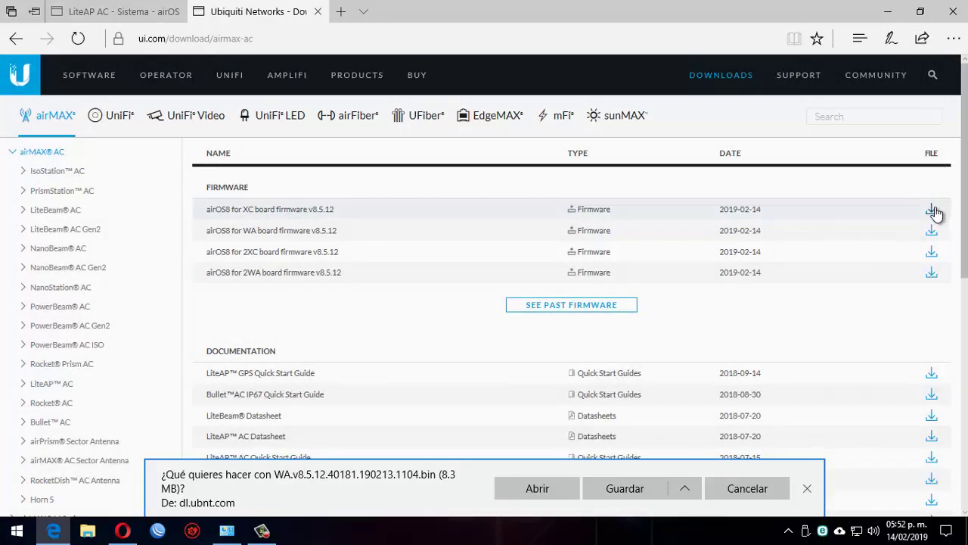
pyautogui.click(650, 488)
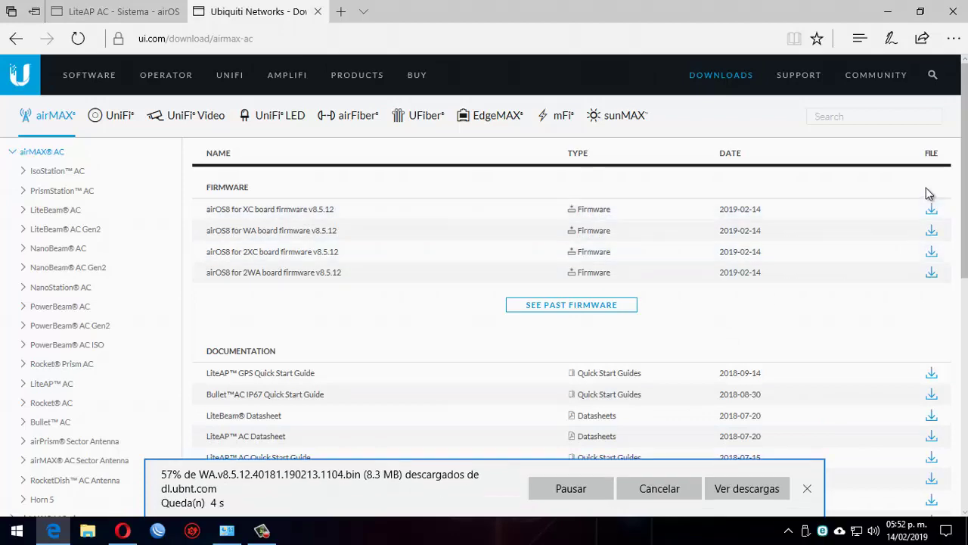
# Download and save the XC board v8.5.12 firmware, then show the downloads list
pyautogui.click(549, 250)
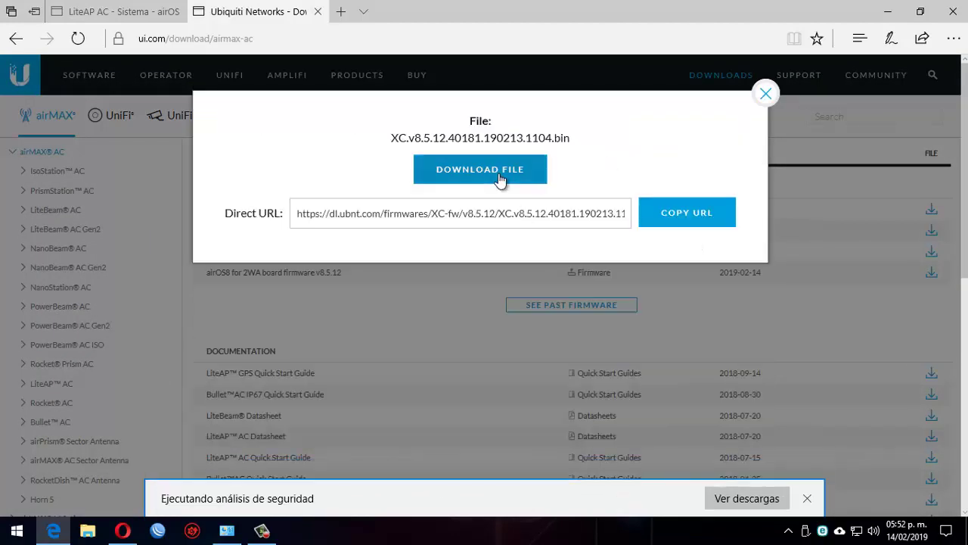
pyautogui.click(500, 179)
pyautogui.click(627, 489)
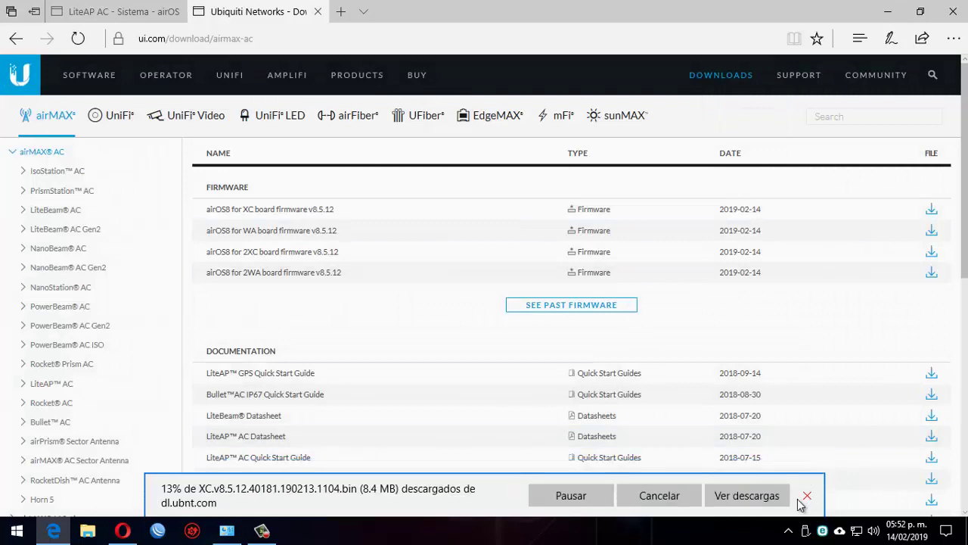
pyautogui.click(741, 487)
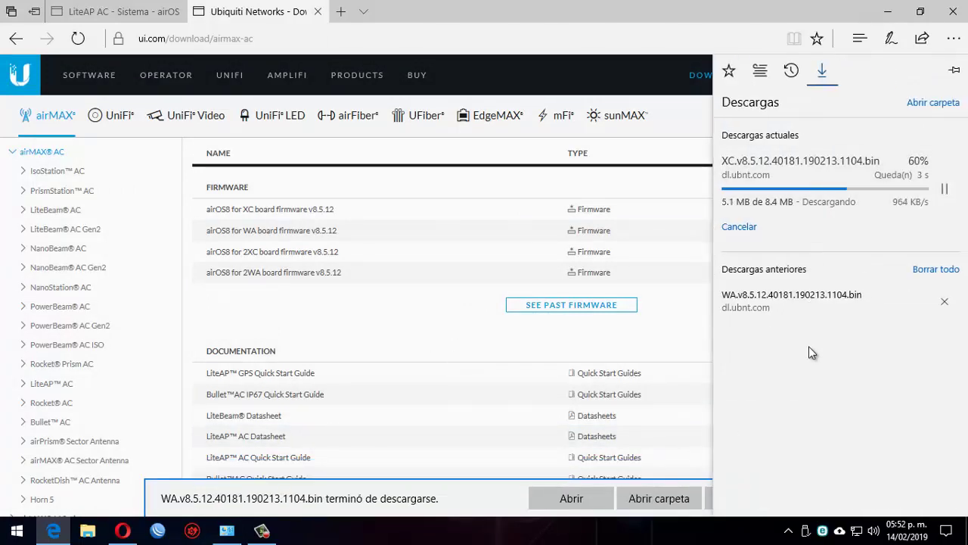
# Assign the Ethernet adapter static IPv4 192.168.1.20 with mask 255.255.255.0
pyautogui.click(226, 529)
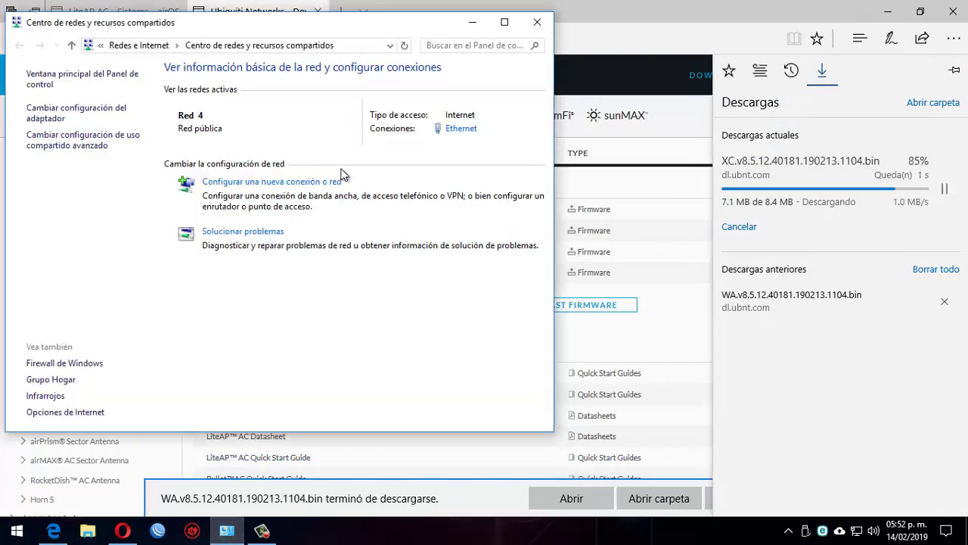
pyautogui.click(461, 129)
pyautogui.click(389, 384)
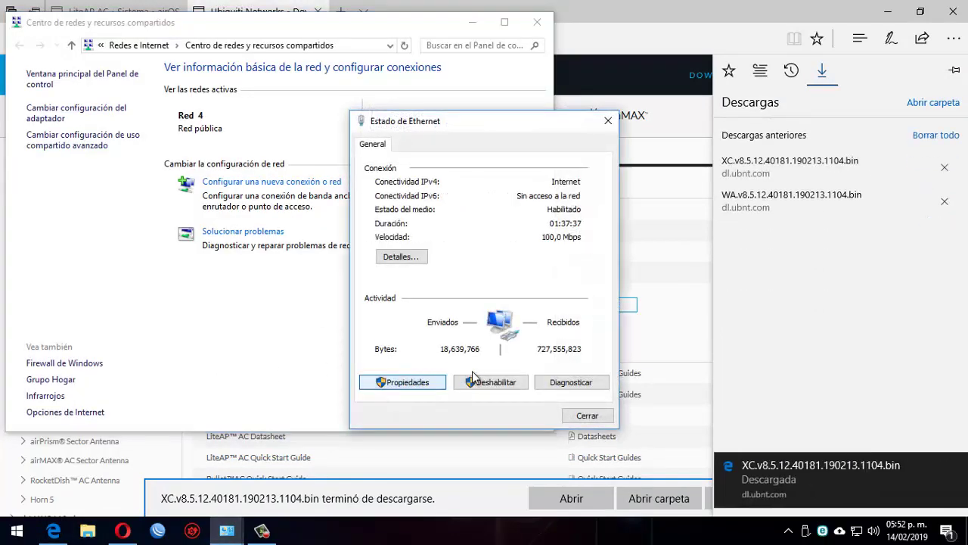
pyautogui.doubleClick(527, 283)
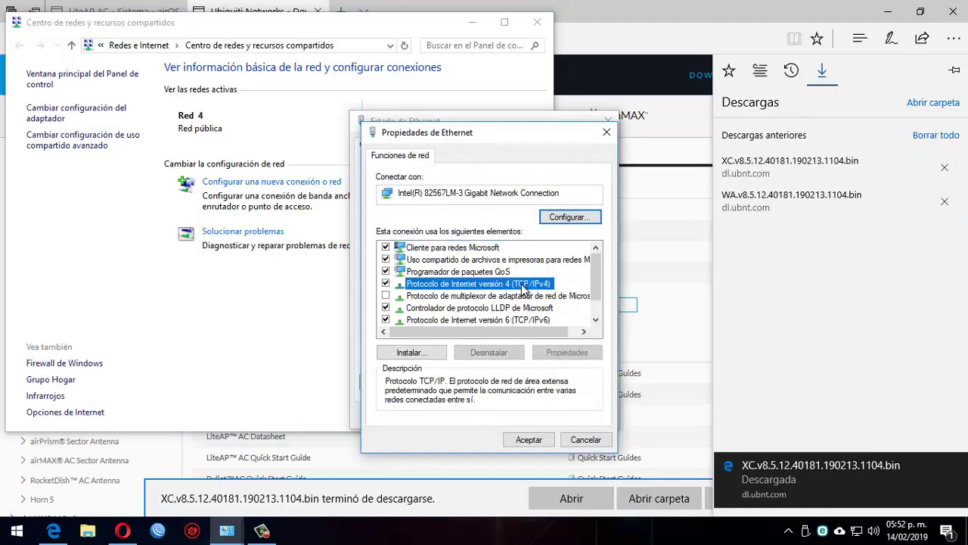
pyautogui.click(493, 289)
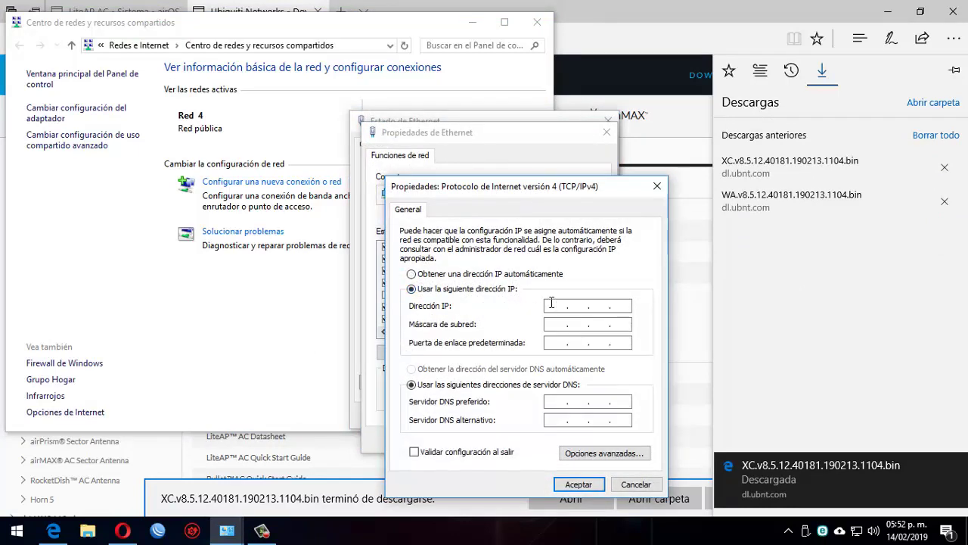
pyautogui.click(551, 303)
pyautogui.write('192.168.1.')
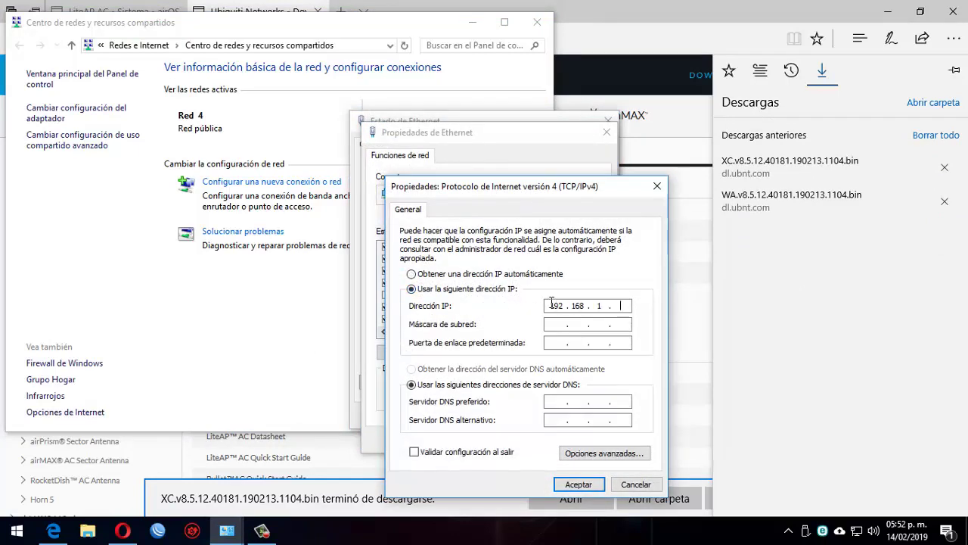
pyautogui.write('20')
pyautogui.press('Tab')
pyautogui.press('Return')
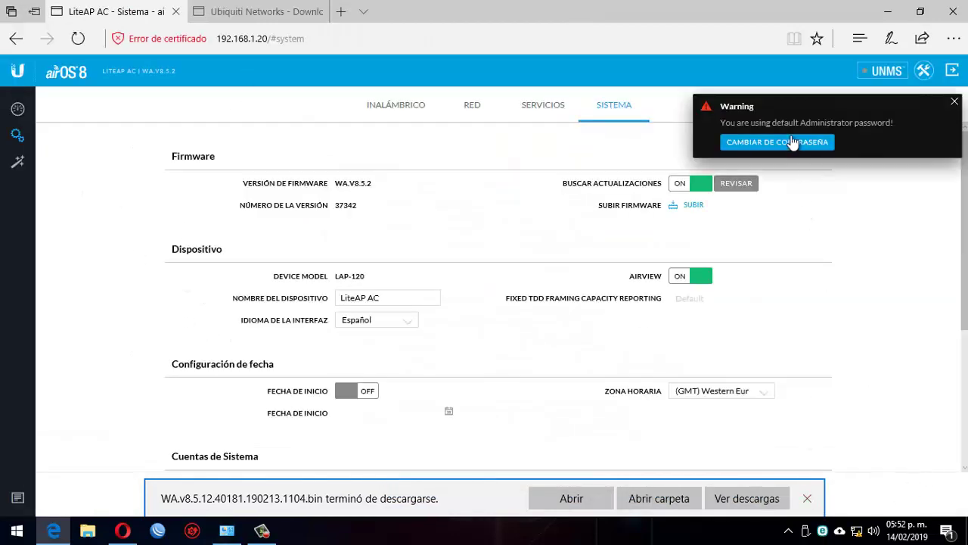
# Clear the download bar and password warning, then upload WA.v8.5.12.40181.190213.1104.bin from Descargas
pyautogui.click(807, 497)
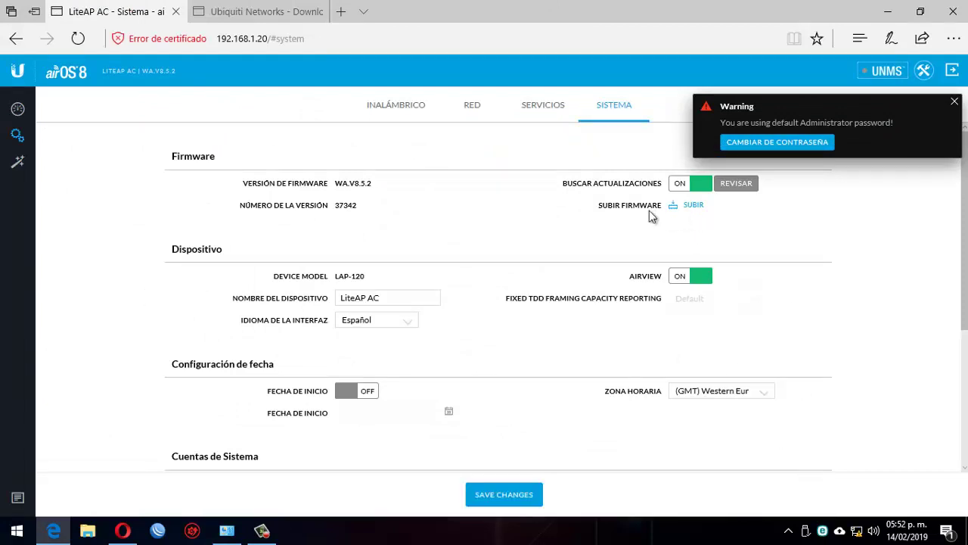
pyautogui.click(953, 102)
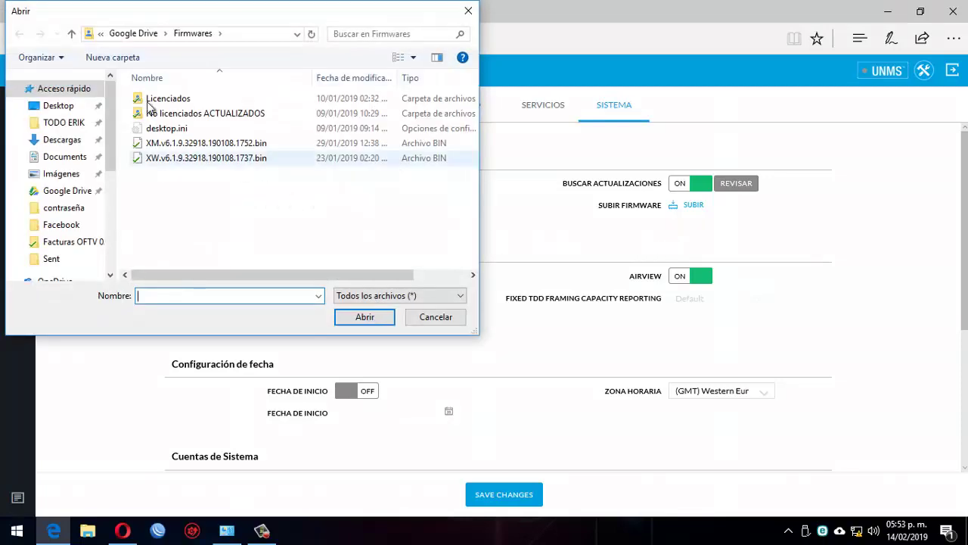
pyautogui.click(62, 140)
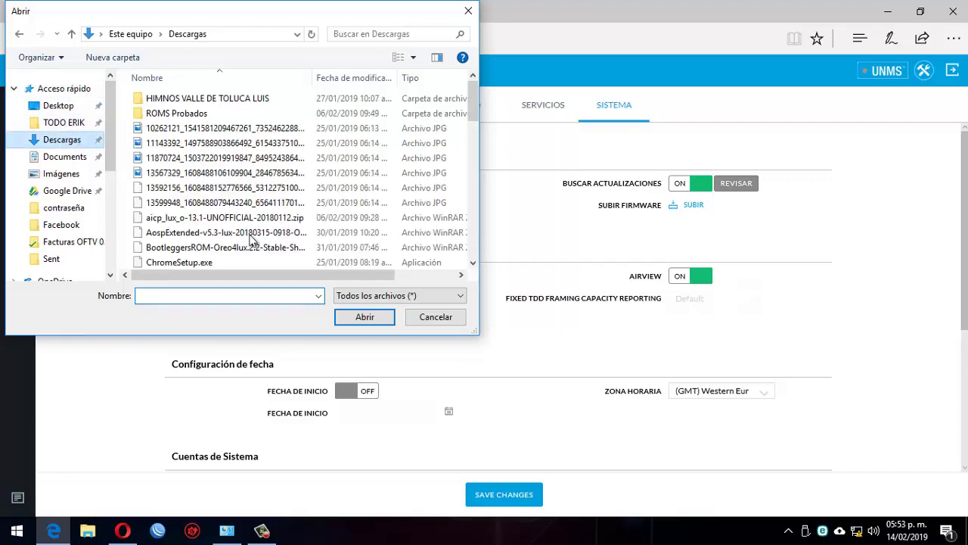
pyautogui.moveTo(477, 331); pyautogui.dragTo(679, 424)
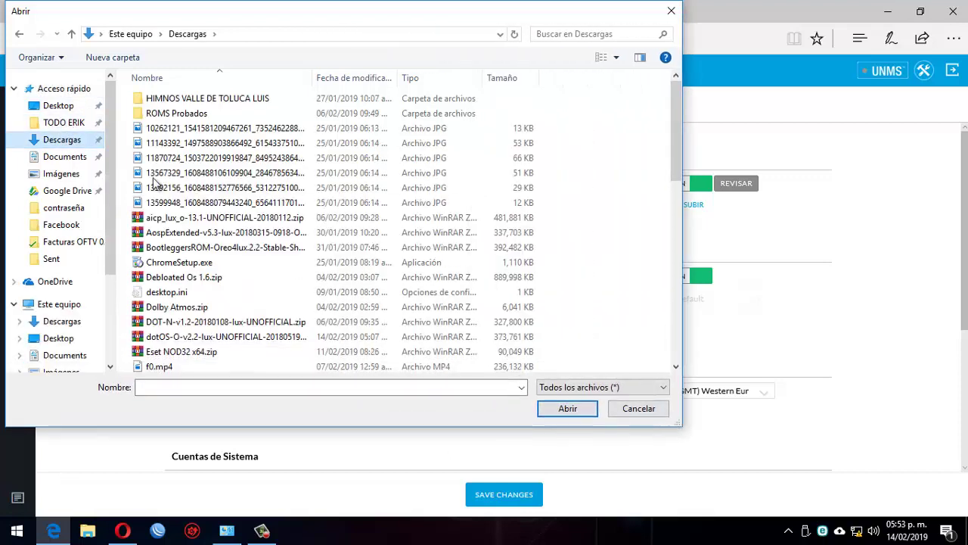
pyautogui.click(231, 143)
pyautogui.scroll(-15, 219, 202)
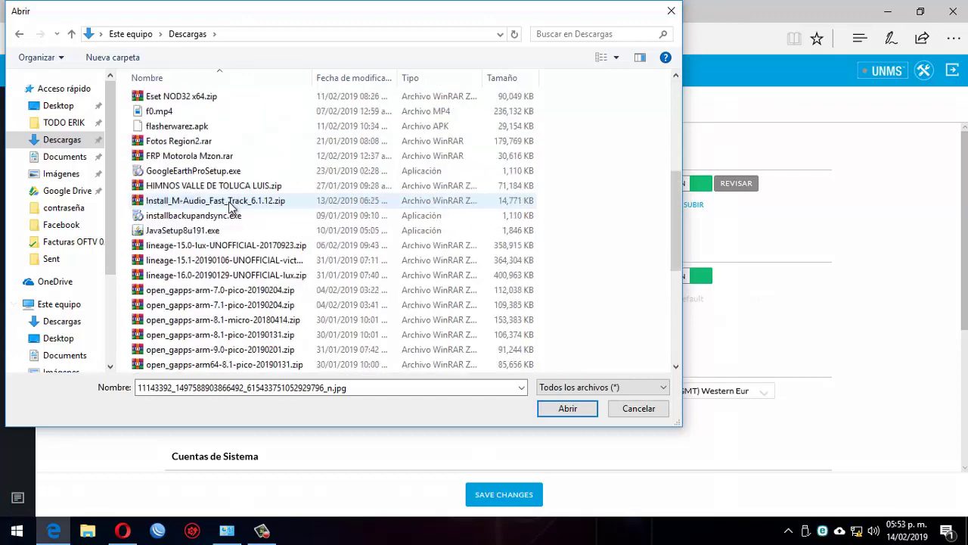
pyautogui.click(216, 337)
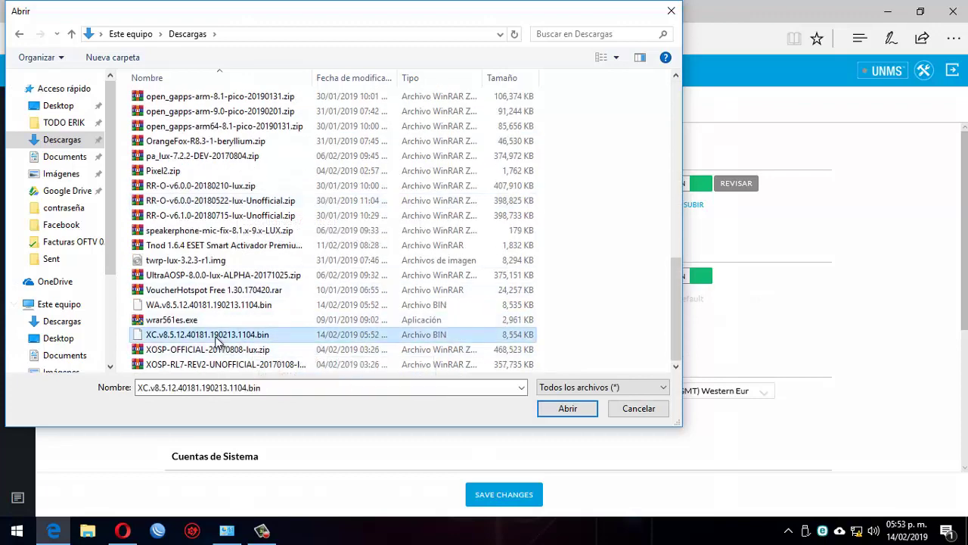
pyautogui.doubleClick(200, 304)
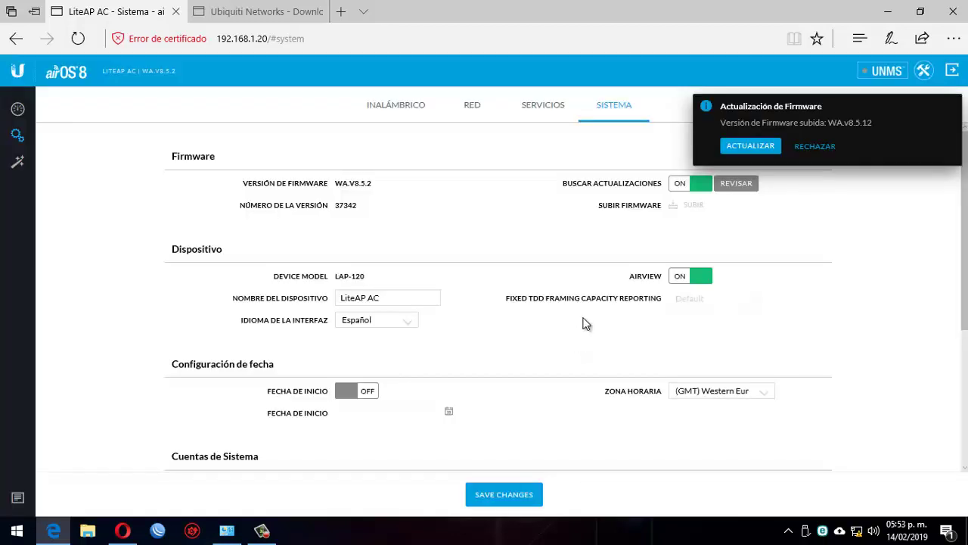
# Confirm the WA.v8.5.12 update with ACTUALIZAR and let the LiteAP AC reboot
pyautogui.click(753, 144)
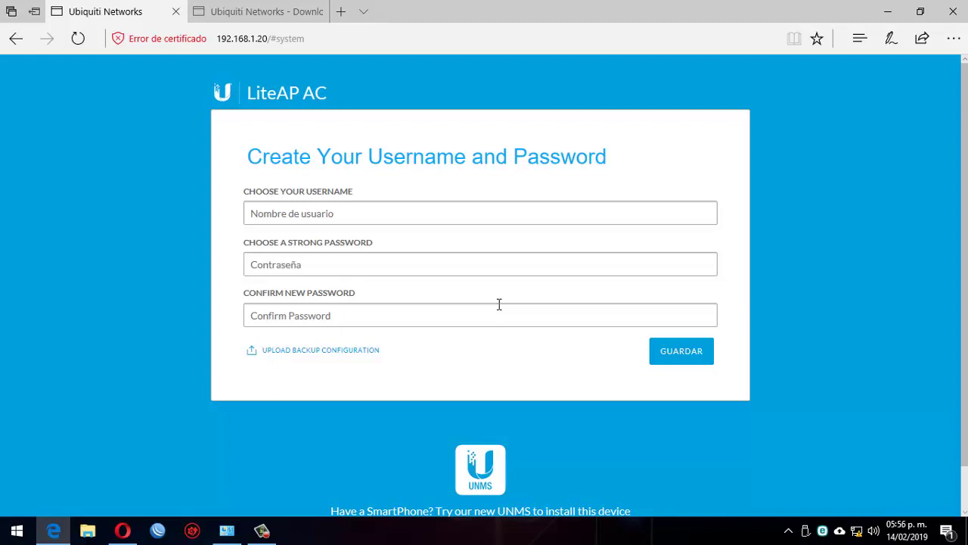
# Enter the default username ubnt in the login username field, replacing the earlier entry
pyautogui.click(374, 212)
pyautogui.write('ubnt')
pyautogui.press('Tab')
pyautogui.write('ubnt')
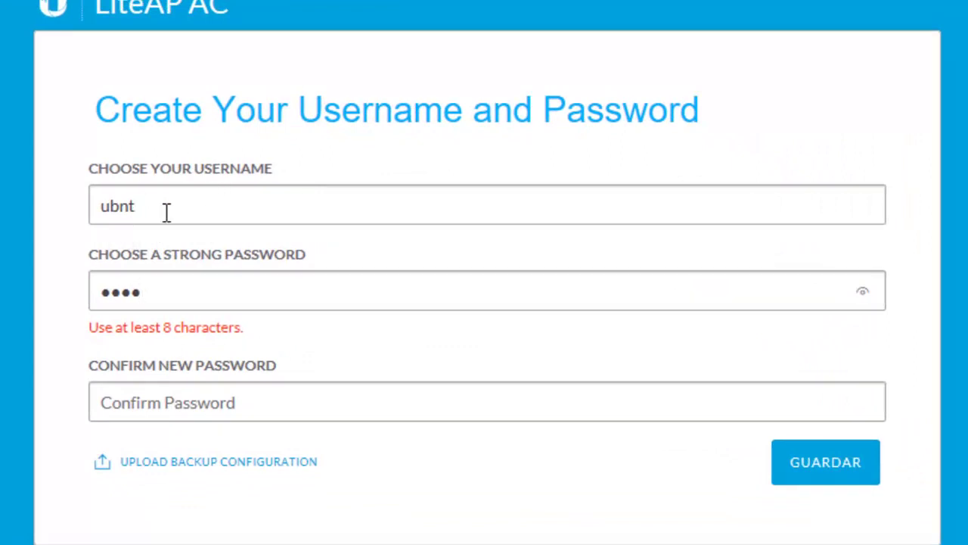
pyautogui.click(133, 206)
pyautogui.doubleClick(133, 206)
pyautogui.click(31, 441)
pyautogui.moveTo(222, 214); pyautogui.dragTo(13, 218)
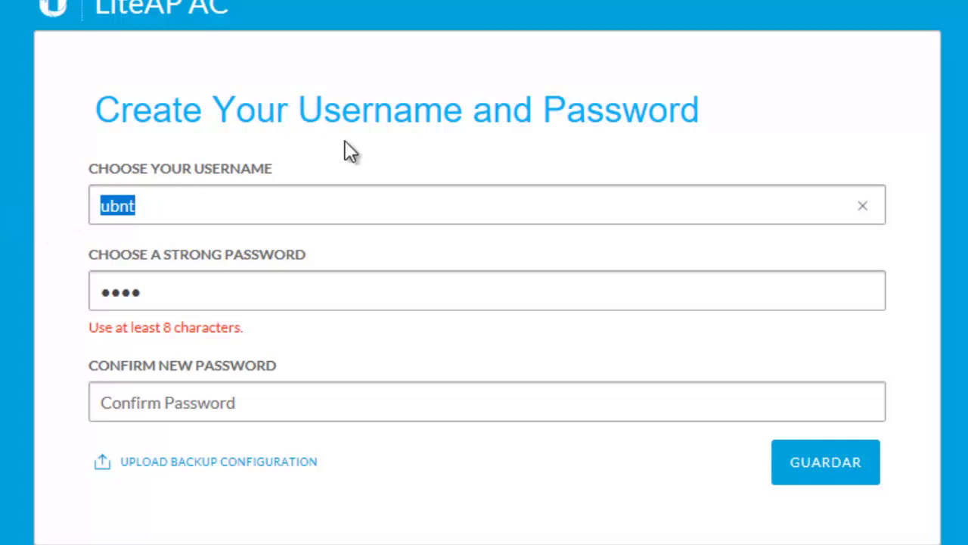
pyautogui.click(210, 210)
pyautogui.moveTo(210, 210); pyautogui.dragTo(0, 242)
pyautogui.write('ubnt')
# Type a too-short password in both password fields and attempt to submit it
pyautogui.press('Tab')
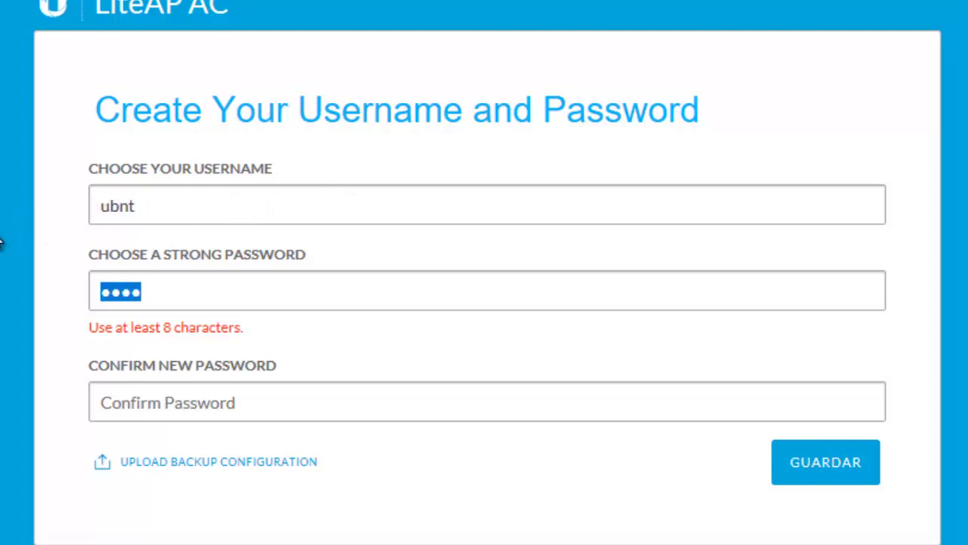
pyautogui.write('ubn')
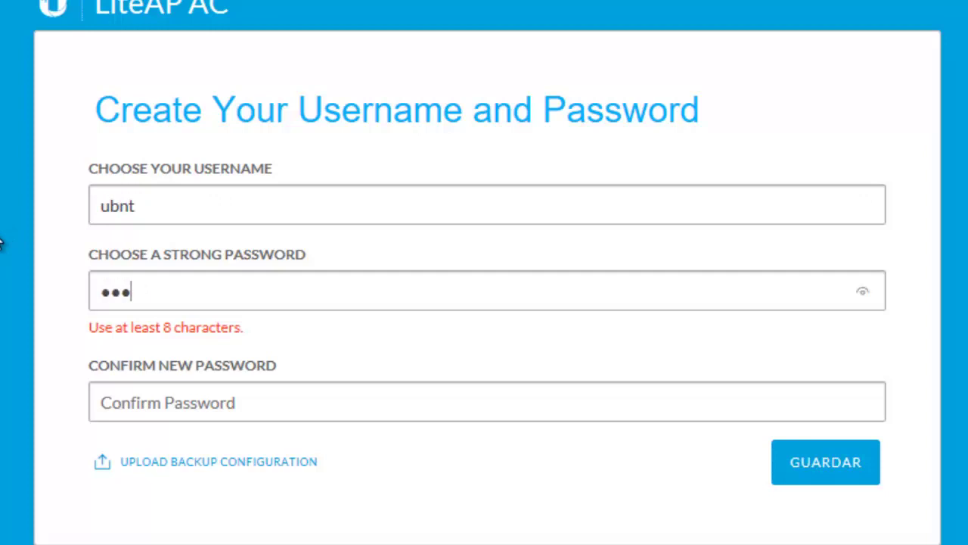
pyautogui.press('Tab')
pyautogui.write('ubn')
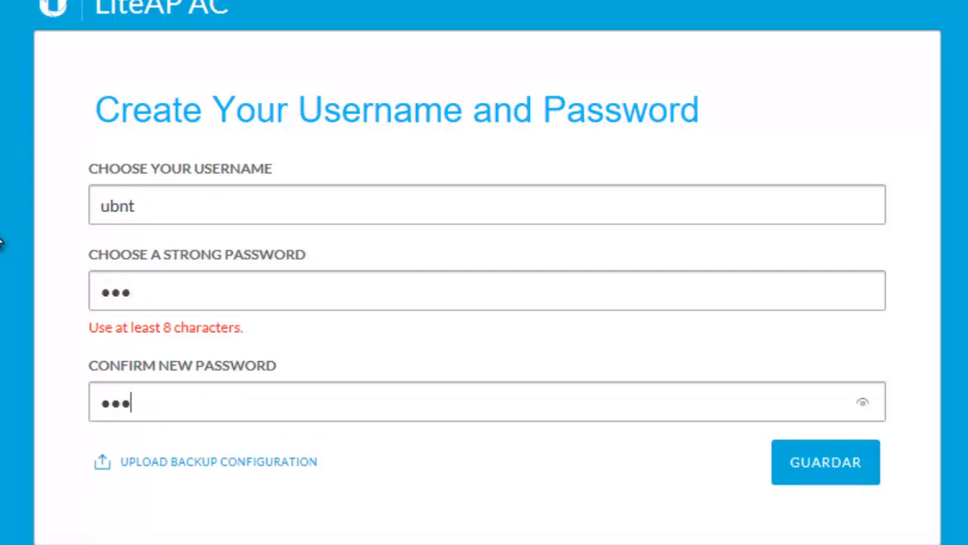
pyautogui.click(829, 471)
# Replace it with a 12-character strong password, confirm it, and save with GUARDAR
pyautogui.moveTo(215, 276); pyautogui.dragTo(27, 276)
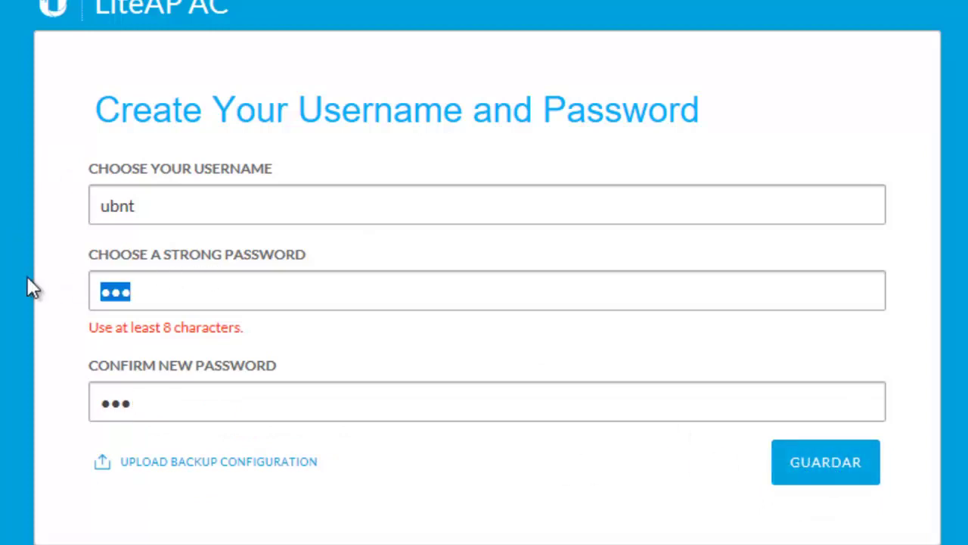
pyautogui.write('ubnt1234')
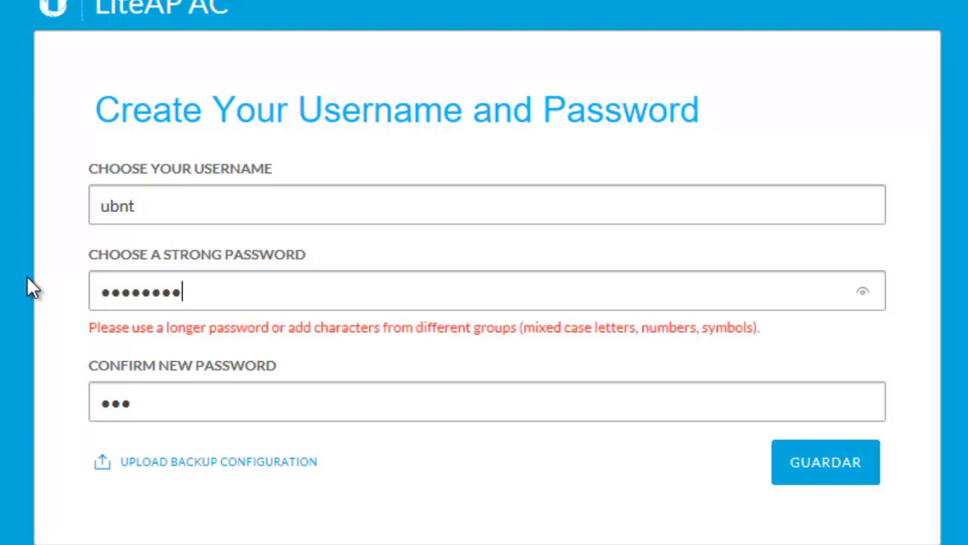
pyautogui.write('5678')
pyautogui.press('Tab')
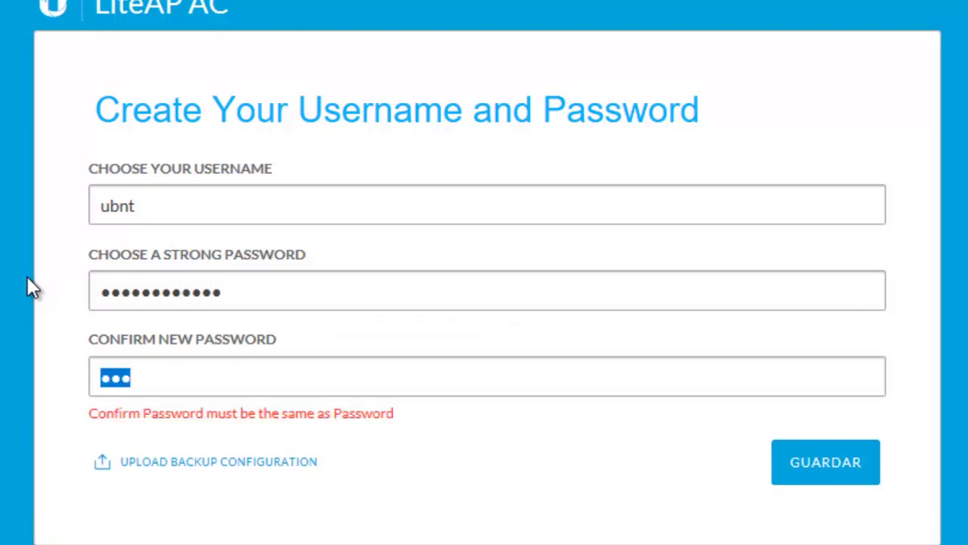
pyautogui.write('ubnt1234')
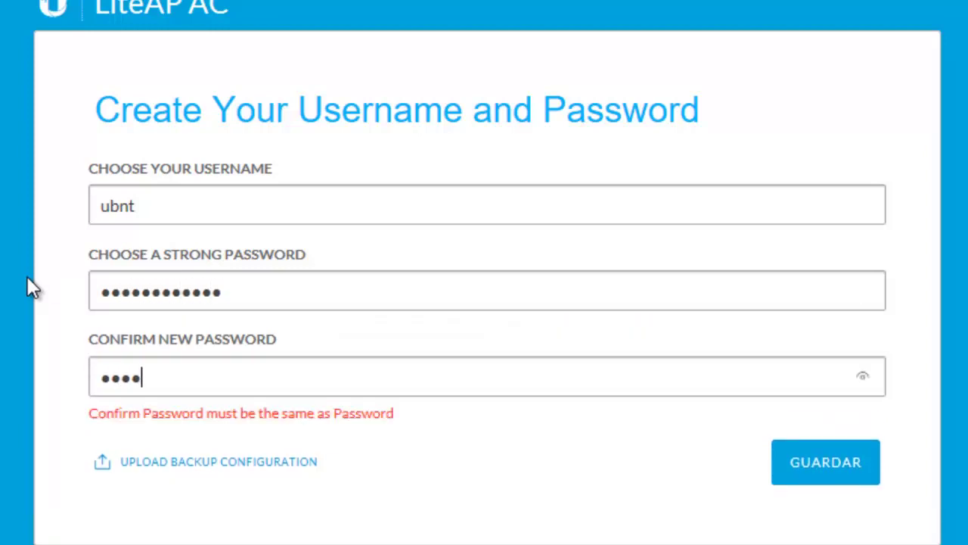
pyautogui.write('5678')
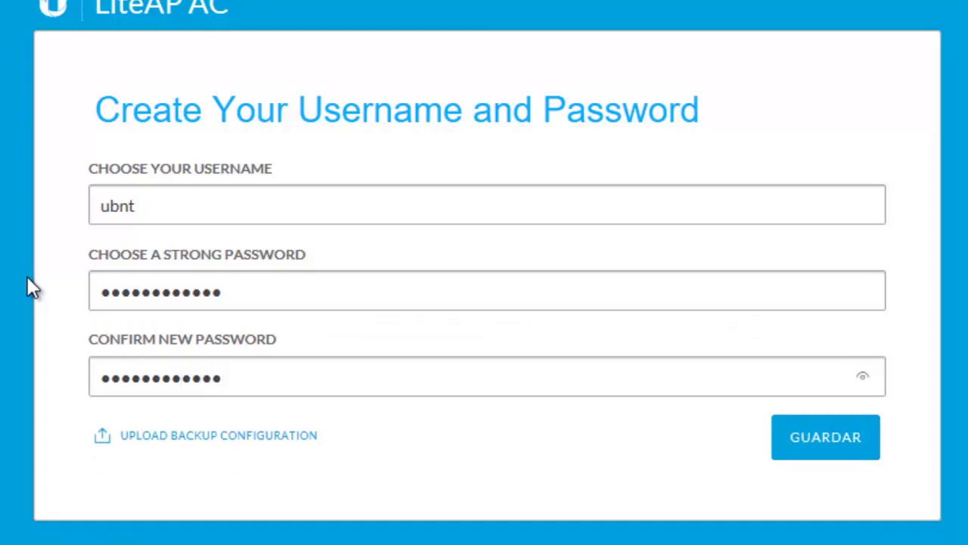
pyautogui.click(828, 439)
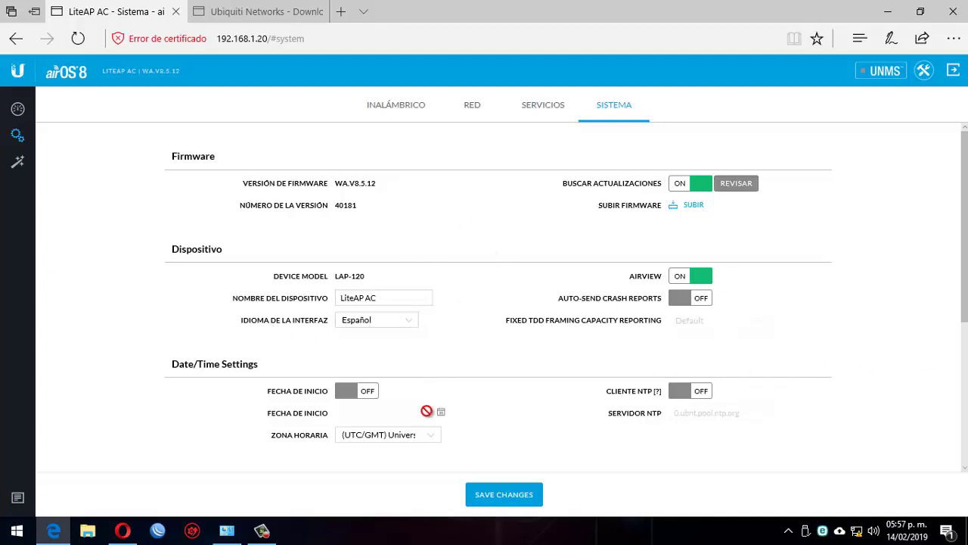
# Switch to the Servicios settings page once the Sistema page has loaded
pyautogui.click(528, 98)
# On the Inalámbrico page, browse the Modo Inalámbrico options, leaving Access Point PtMP airMAX AC
pyautogui.click(408, 114)
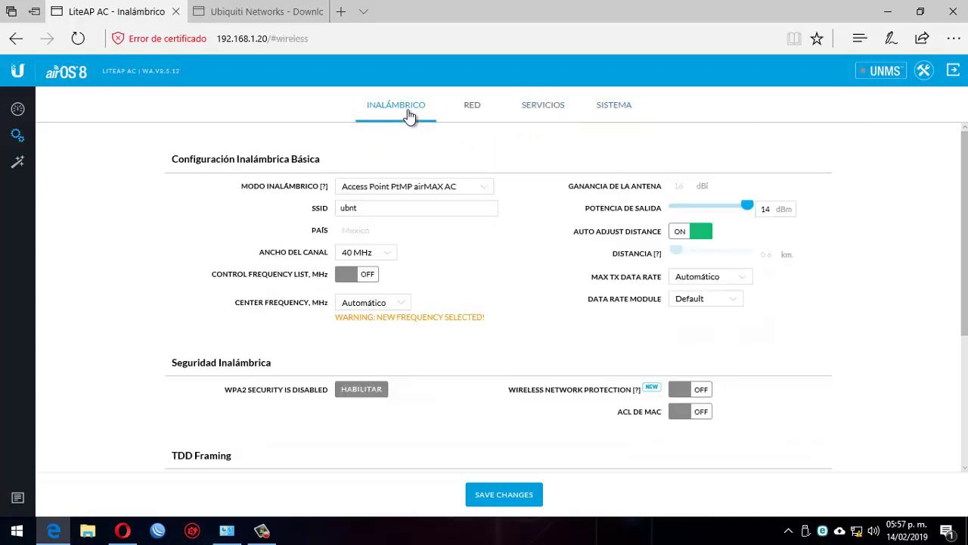
pyautogui.click(480, 189)
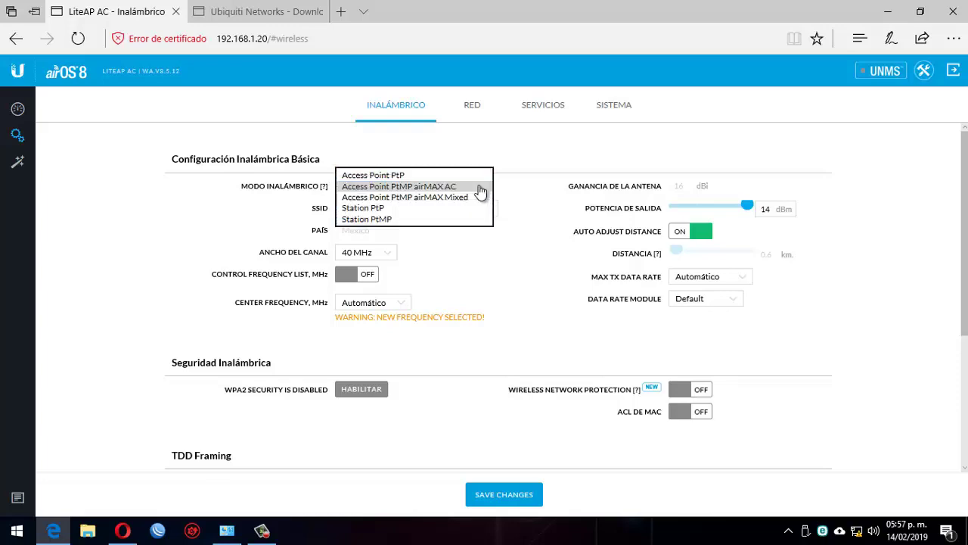
pyautogui.click(480, 190)
pyautogui.click(447, 189)
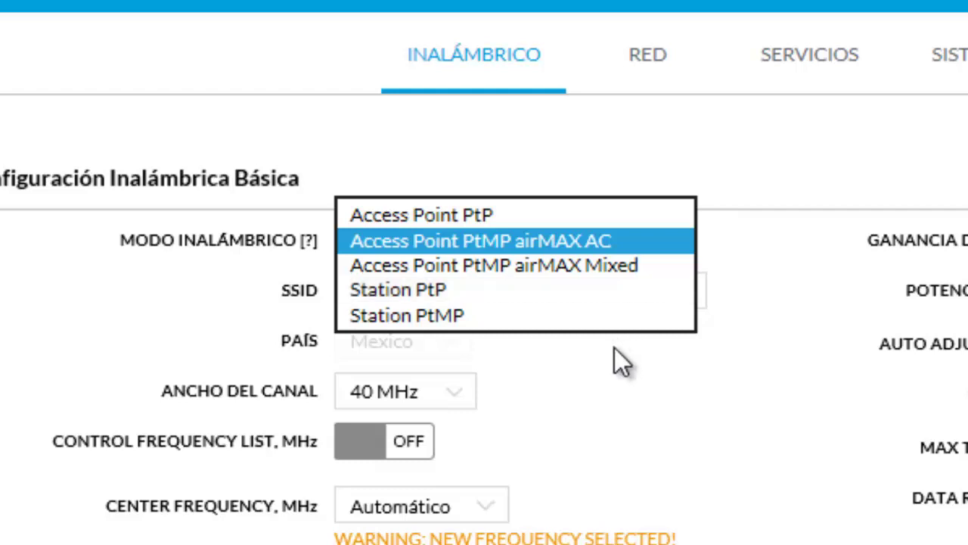
pyautogui.click(227, 236)
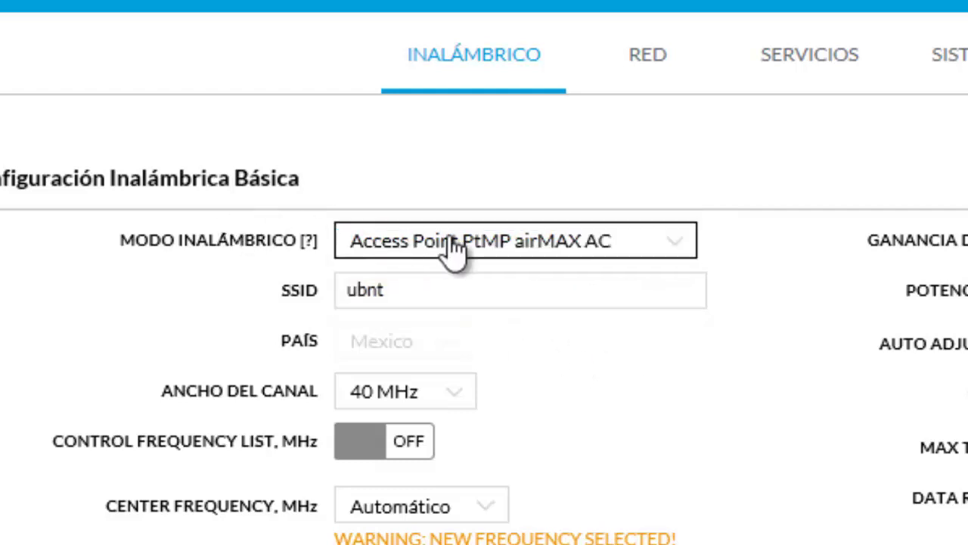
pyautogui.click(587, 255)
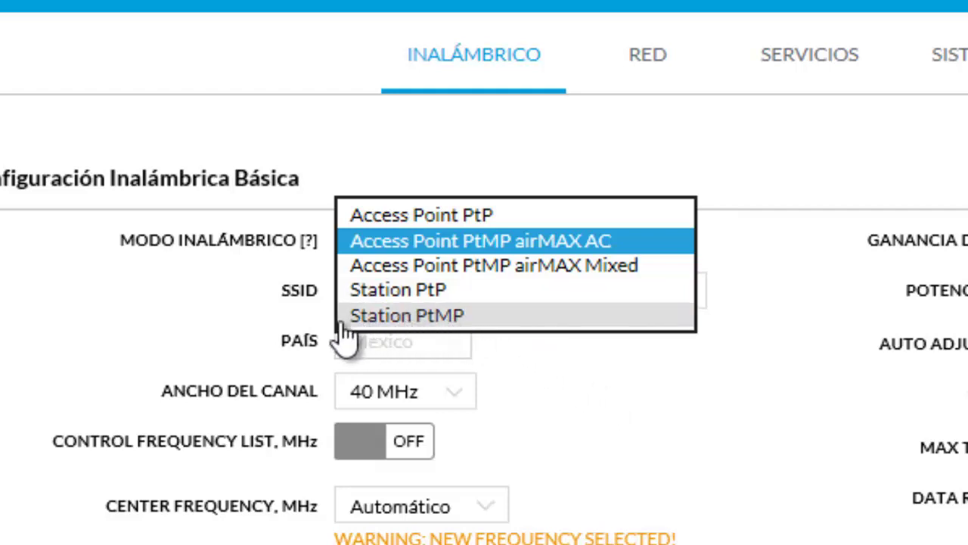
# Keep airMAX AC mode and scroll through the Center Frequency list, including the DFS channels
pyautogui.click(203, 319)
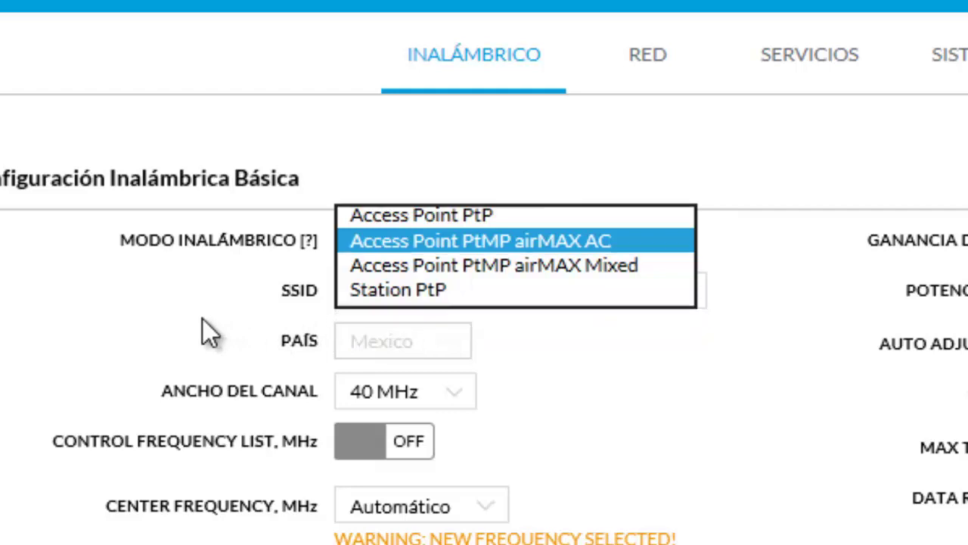
pyautogui.click(492, 291)
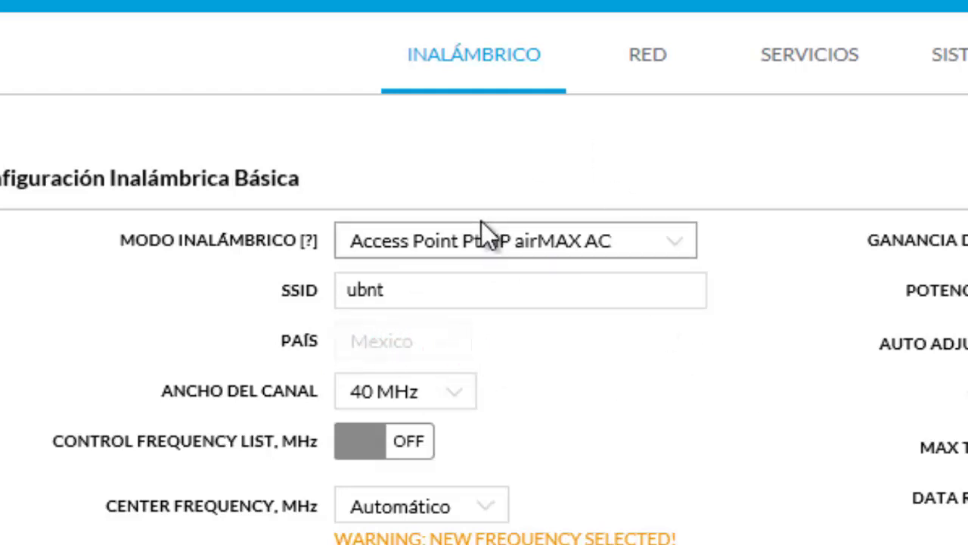
pyautogui.click(403, 507)
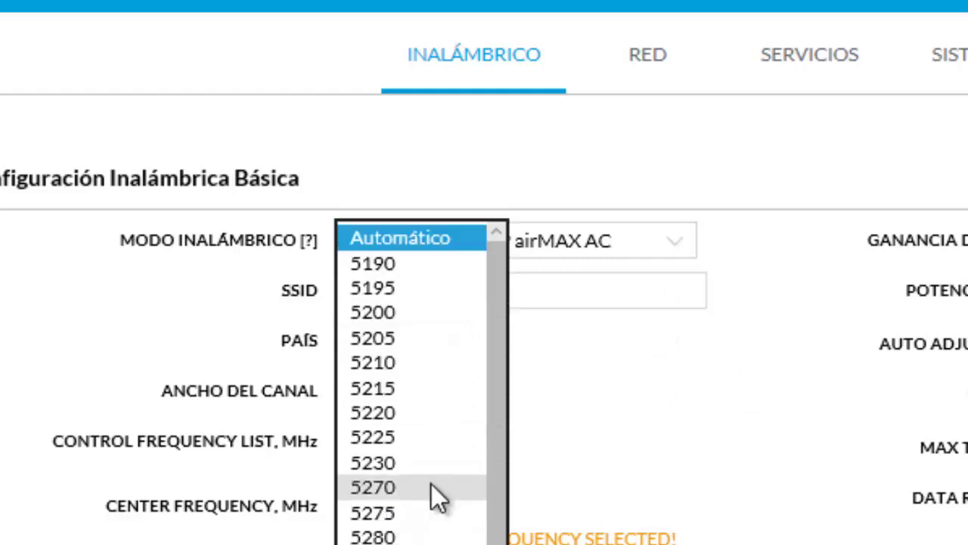
pyautogui.moveTo(492, 369); pyautogui.dragTo(504, 305)
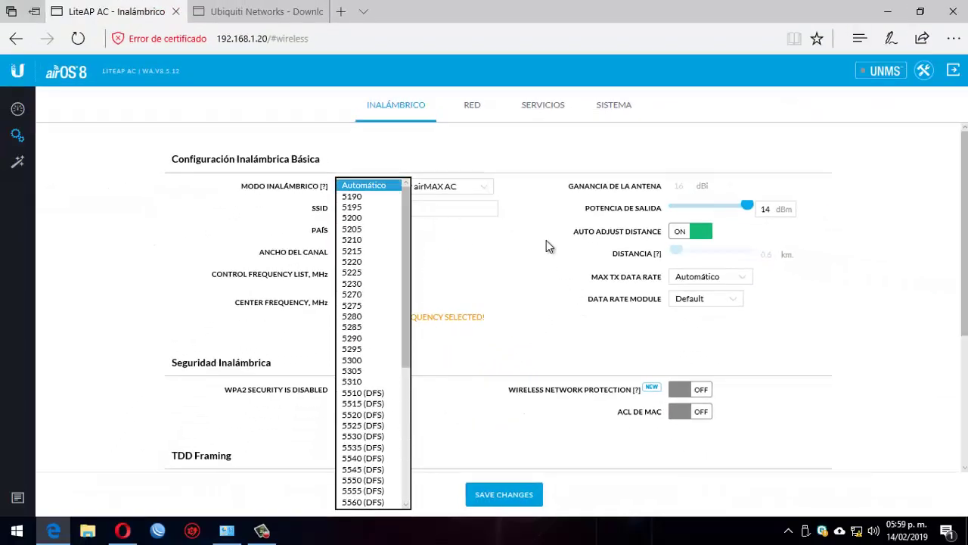
pyautogui.click(854, 124)
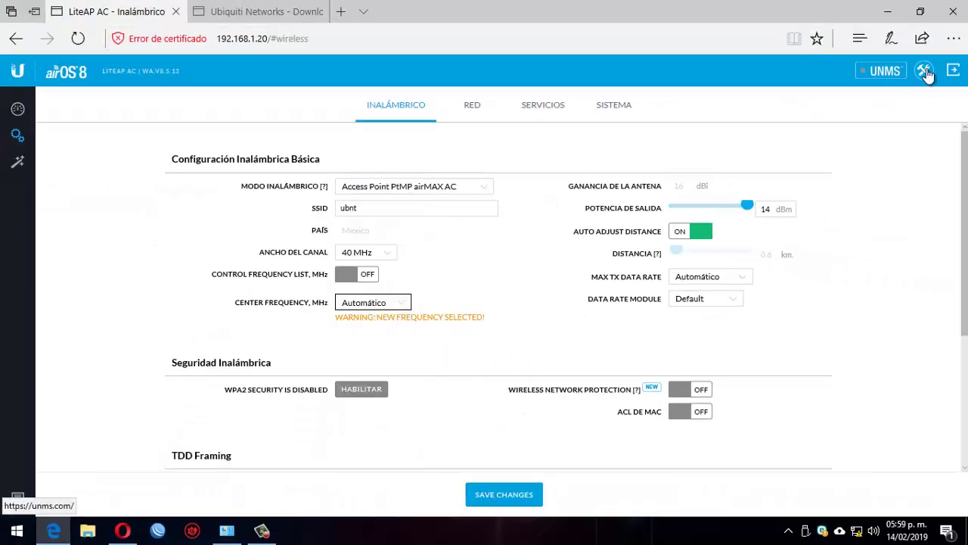
pyautogui.click(616, 107)
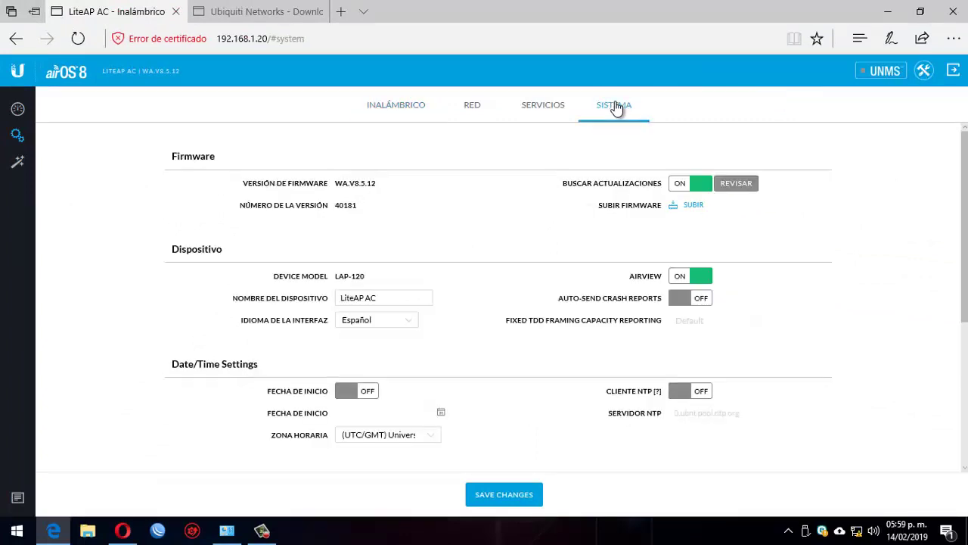
pyautogui.click(371, 108)
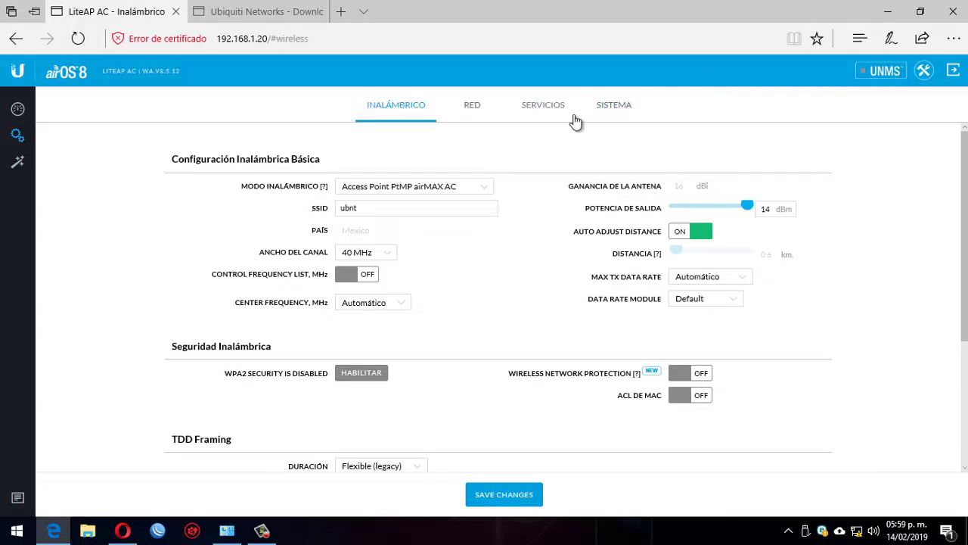
pyautogui.click(605, 108)
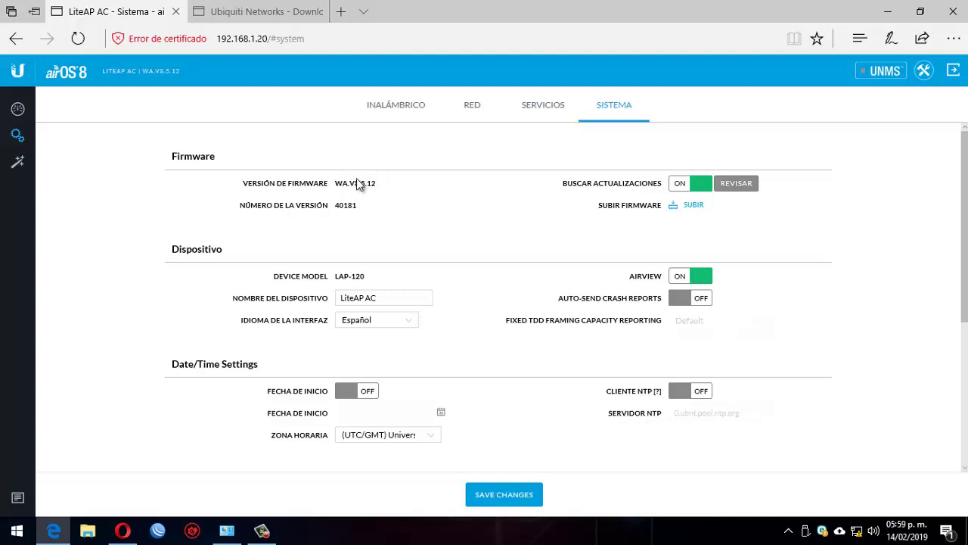
pyautogui.click(399, 106)
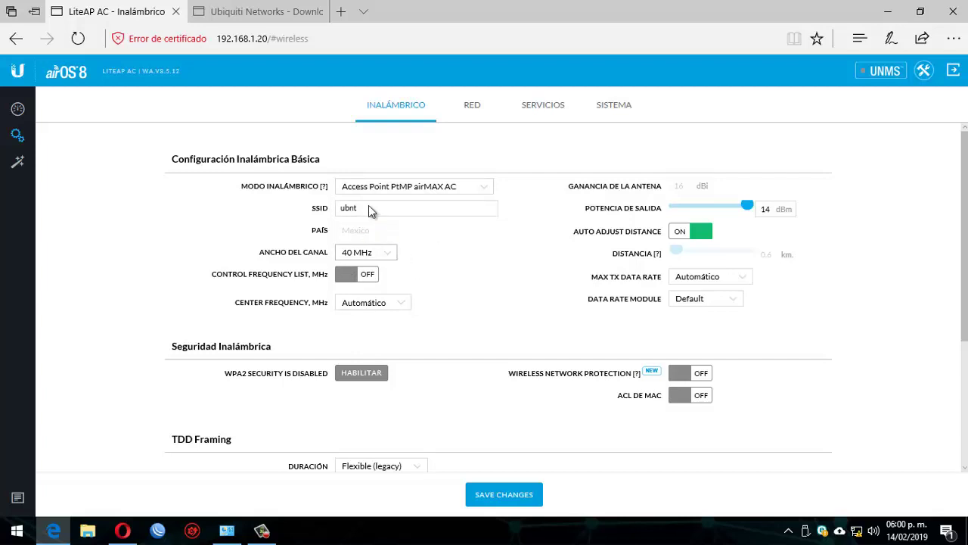
# Check the Center Frequency list, leaving it on Automático
pyautogui.click(393, 302)
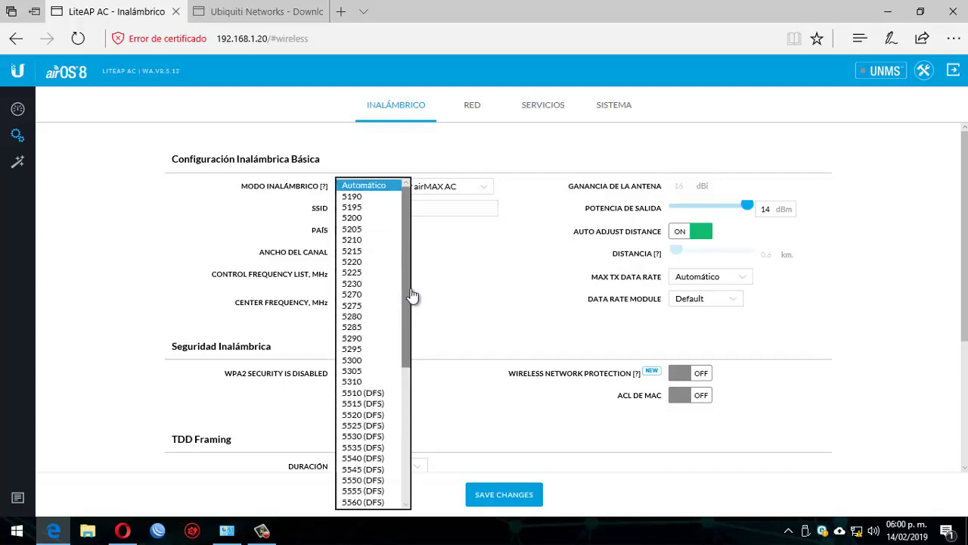
pyautogui.moveTo(407, 295); pyautogui.dragTo(497, 240)
pyautogui.click(497, 240)
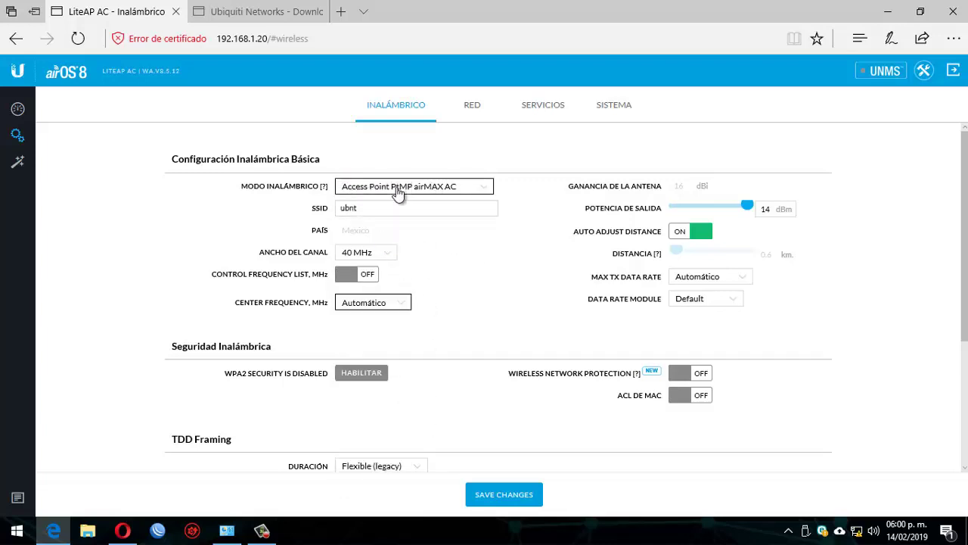
# Switch the wireless mode to Access Point PtMP airMAX Mixed and dismiss the notification
pyautogui.click(399, 192)
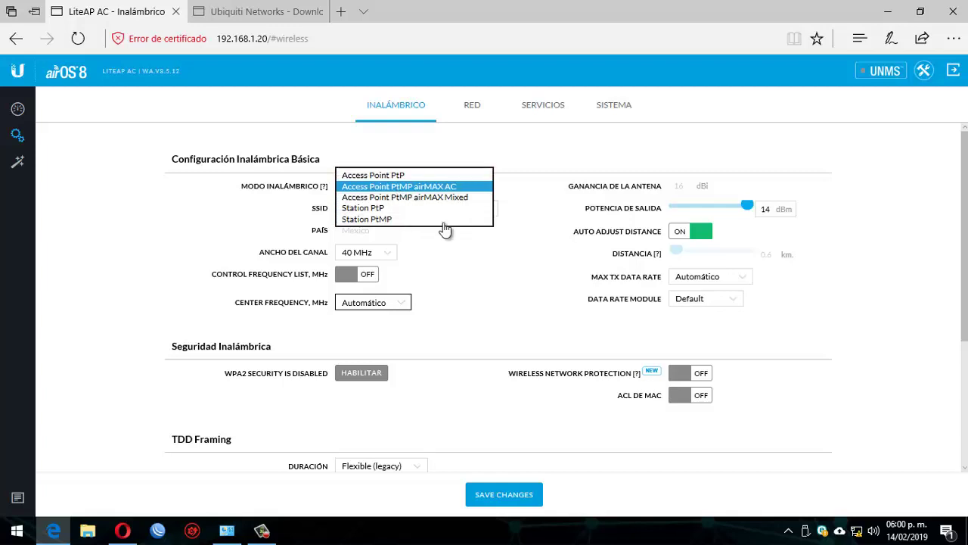
pyautogui.click(452, 197)
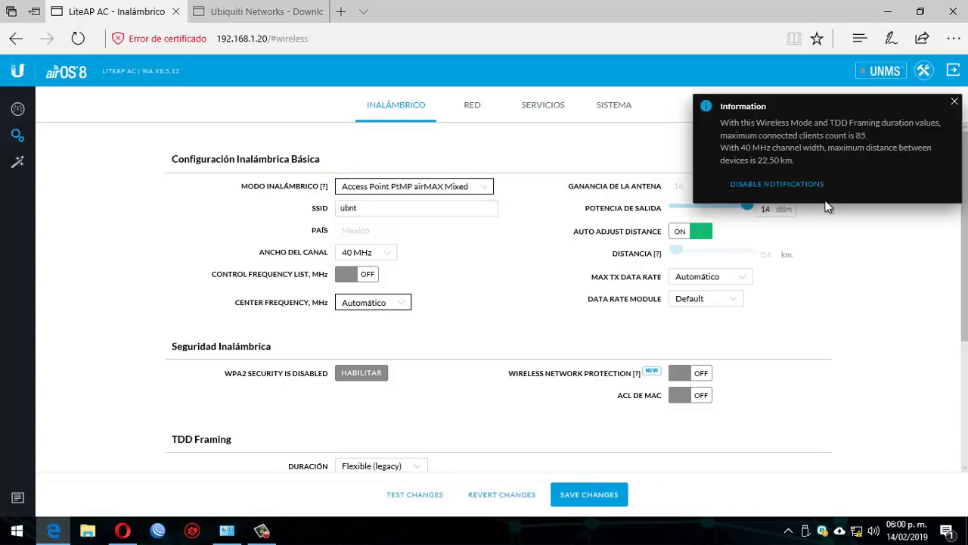
pyautogui.click(954, 101)
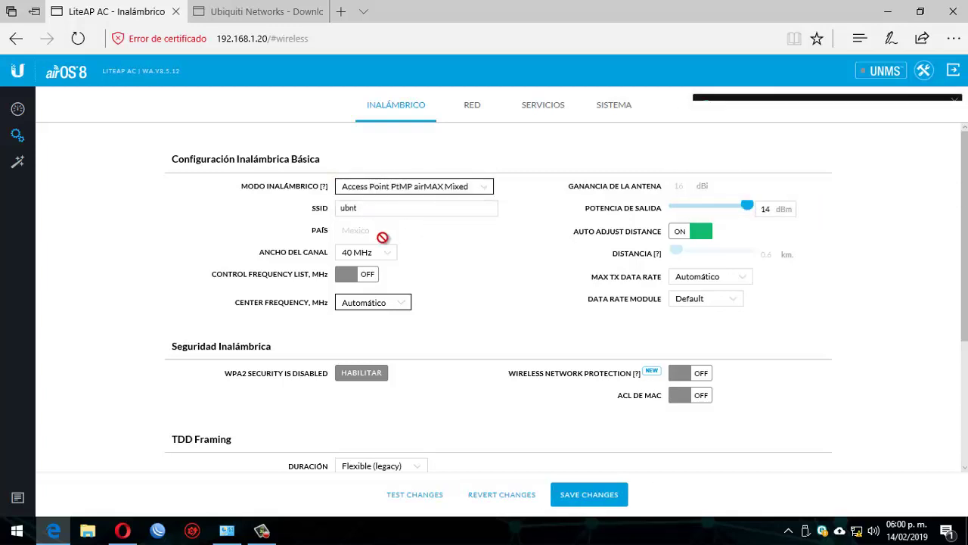
pyautogui.click(378, 209)
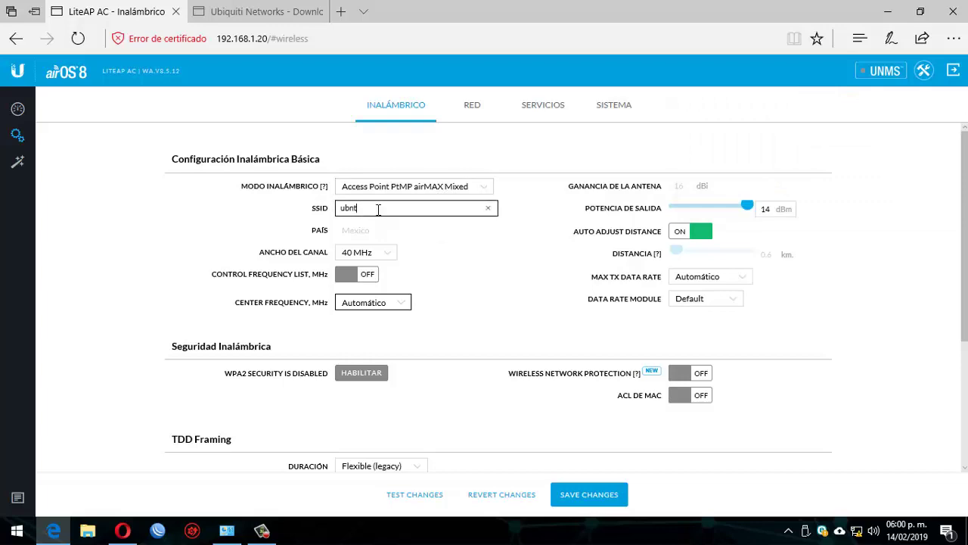
# Replace the SSID ubnt with 'ANSEEnet Prueba Conexion', correcting typos along the way
pyautogui.moveTo(379, 209); pyautogui.dragTo(265, 213)
pyautogui.write('ANSEenet')
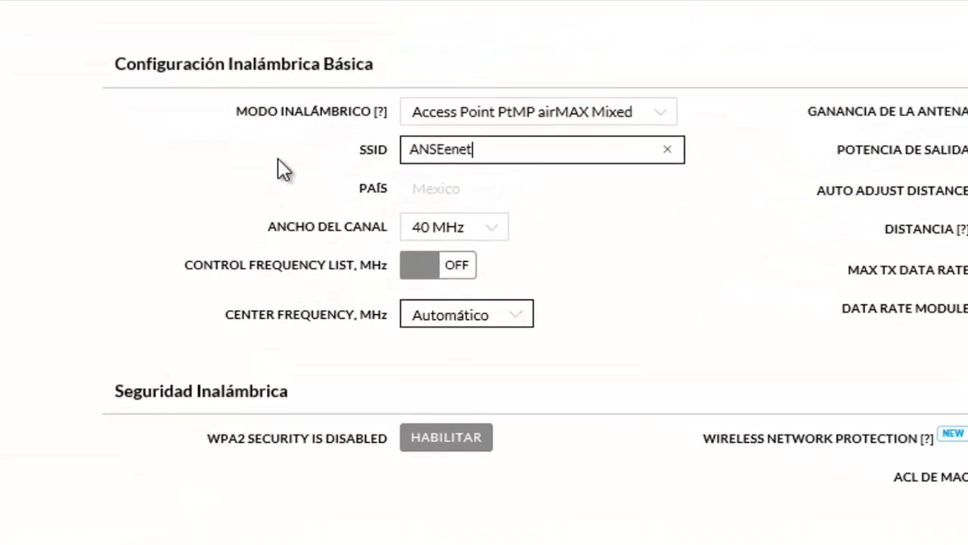
pyautogui.press('BackSpace')
pyautogui.press('BackSpace')
pyautogui.press('BackSpace')
pyautogui.write('net Prueba conexion')
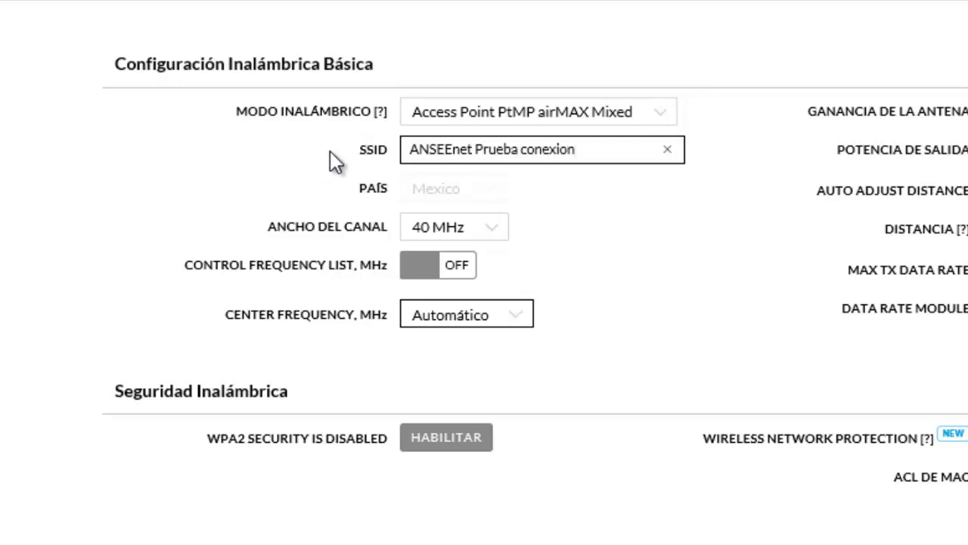
pyautogui.click(528, 155)
pyautogui.press('BackSpace')
pyautogui.write('C')
pyautogui.click(484, 231)
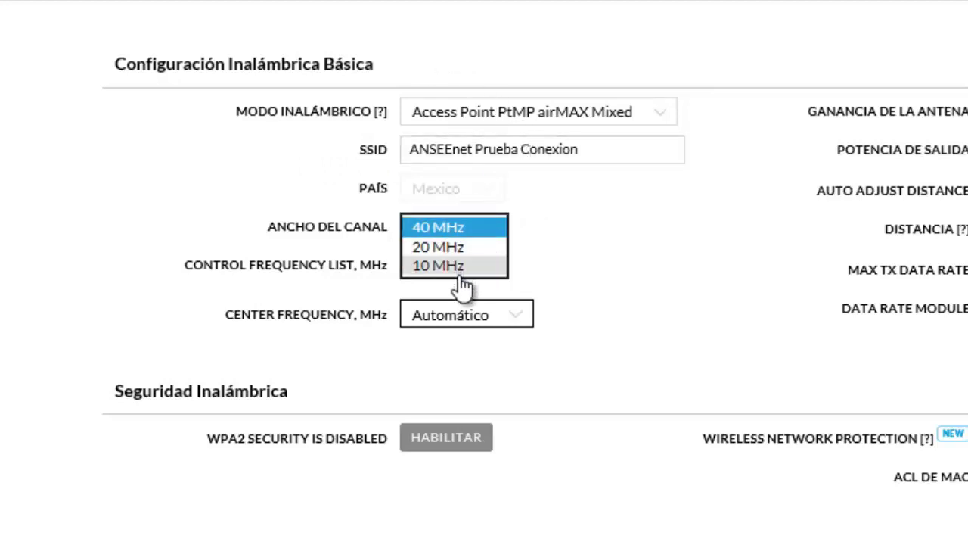
pyautogui.click(454, 228)
pyautogui.click(532, 231)
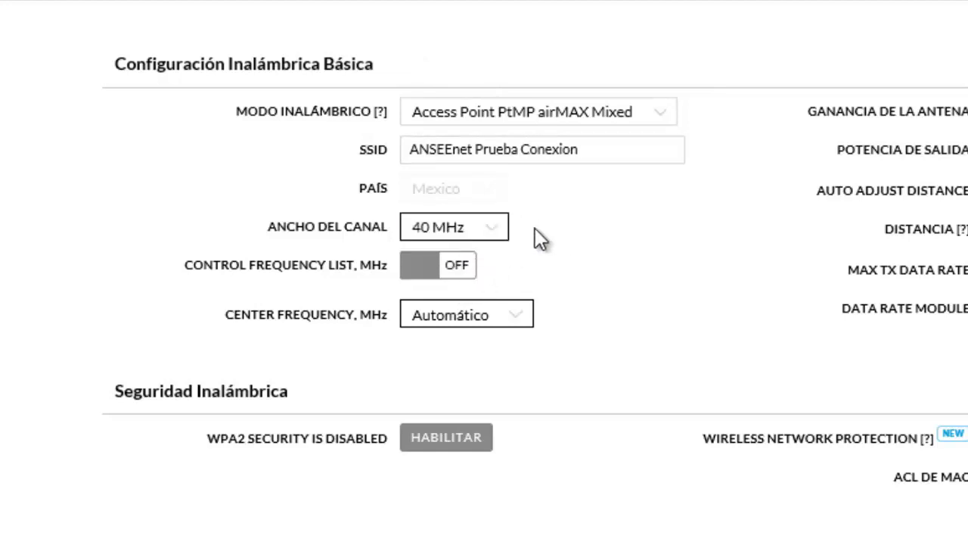
pyautogui.click(461, 233)
pyautogui.click(536, 180)
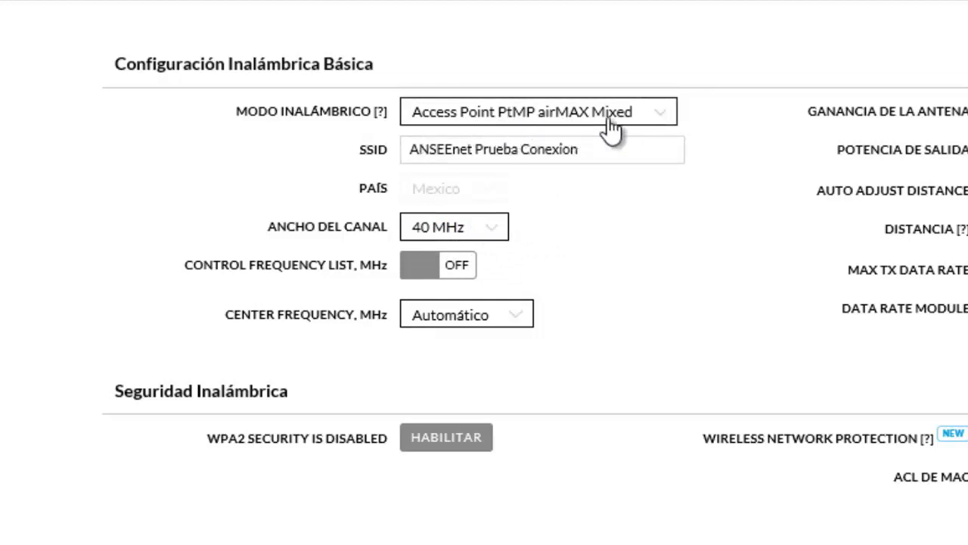
pyautogui.click(479, 235)
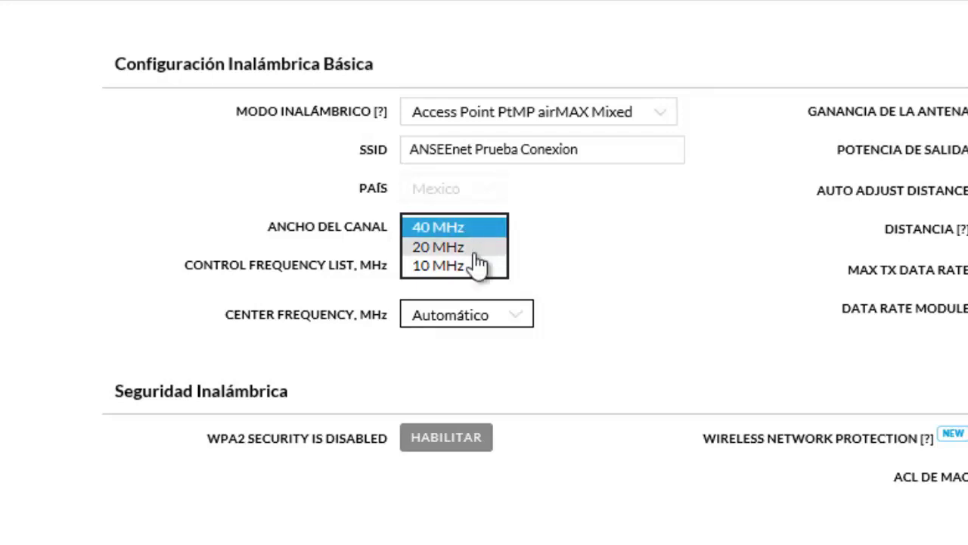
pyautogui.click(669, 119)
pyautogui.click(666, 121)
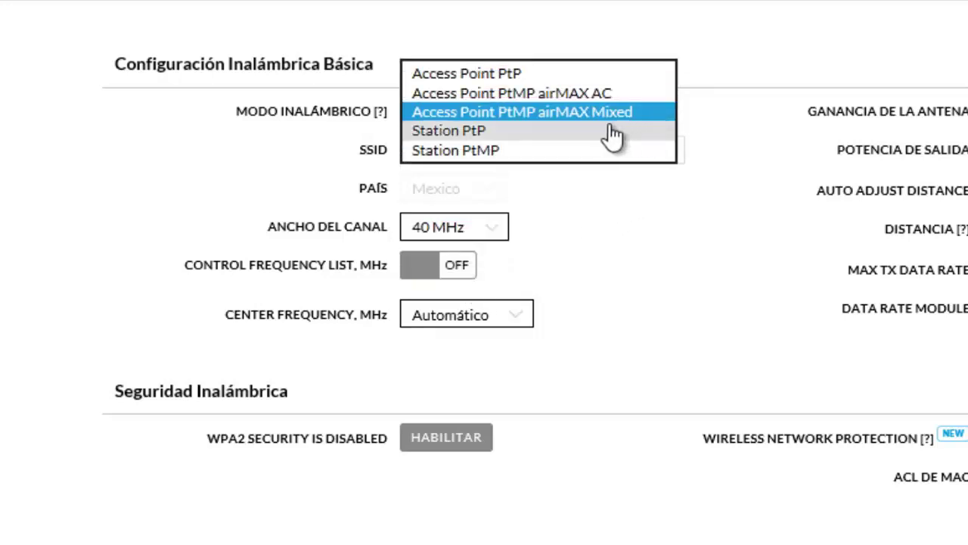
pyautogui.click(547, 93)
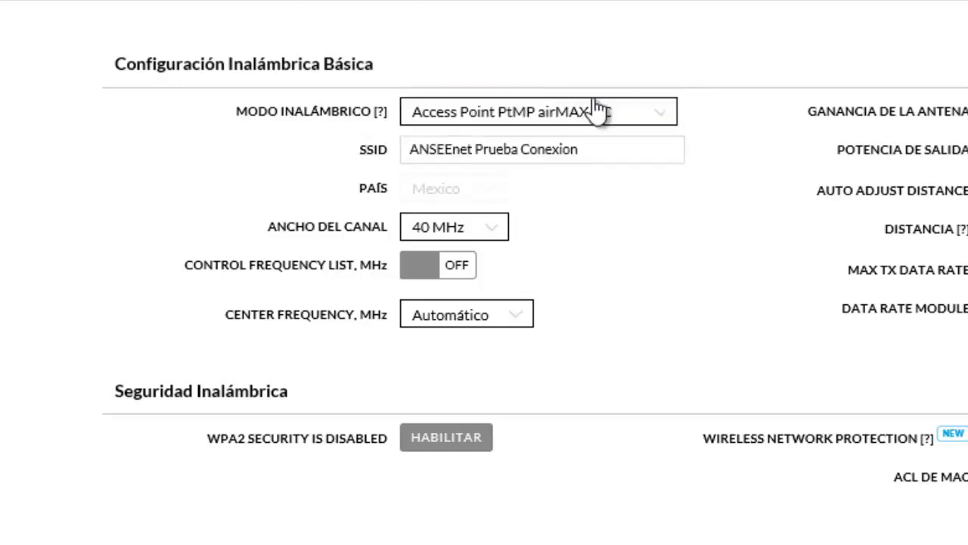
pyautogui.click(464, 233)
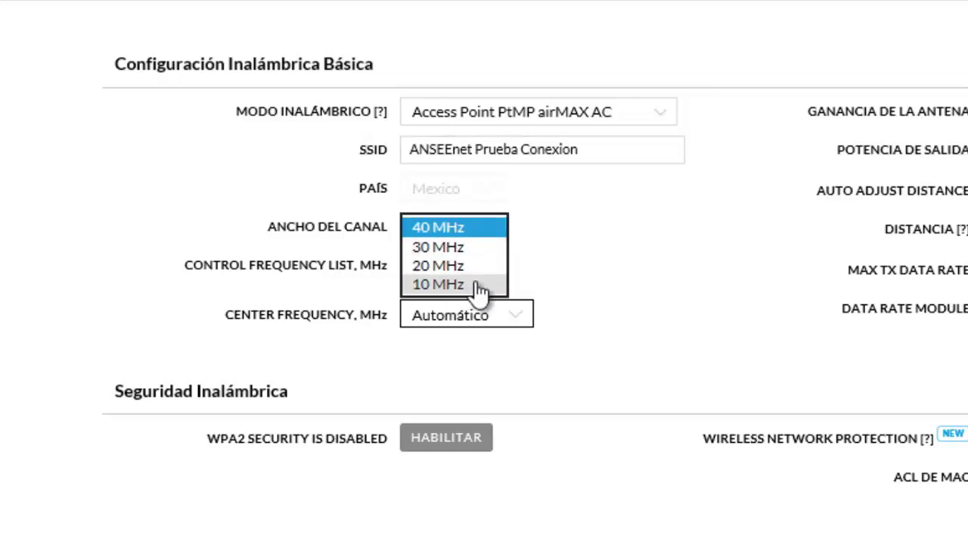
pyautogui.click(579, 117)
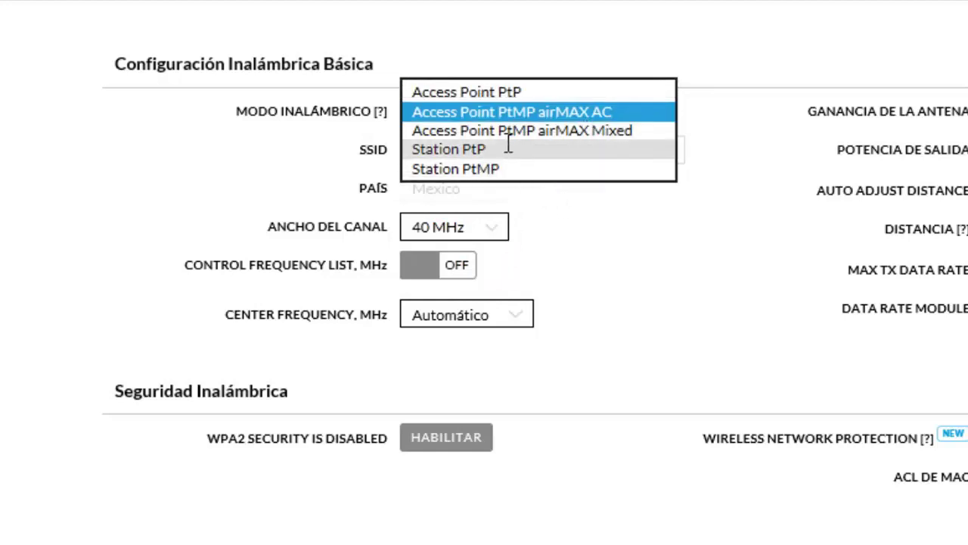
pyautogui.click(494, 93)
pyautogui.click(490, 241)
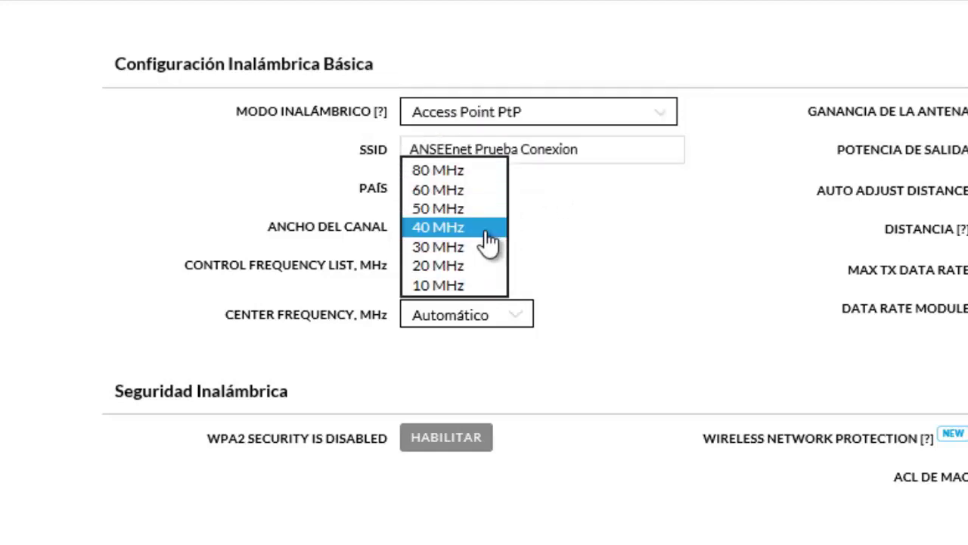
pyautogui.click(530, 133)
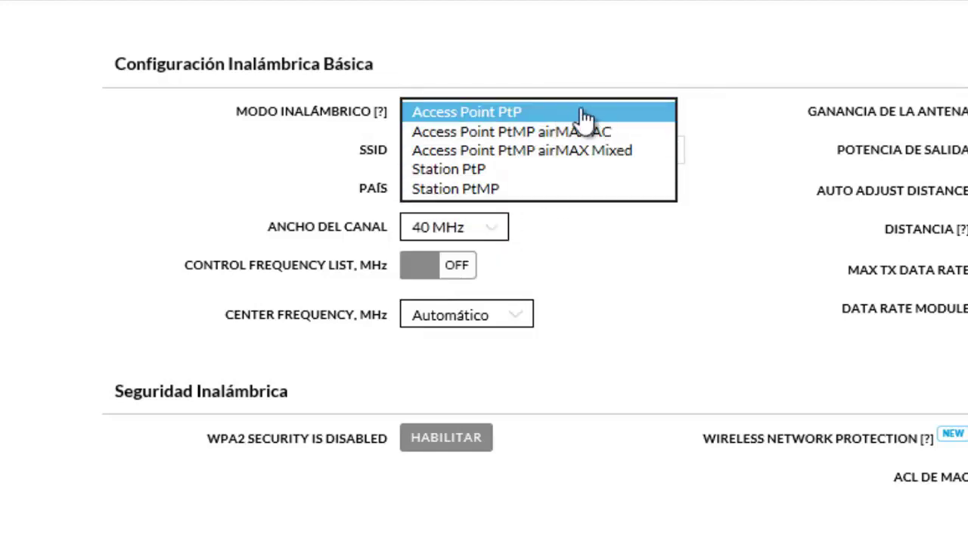
pyautogui.click(553, 119)
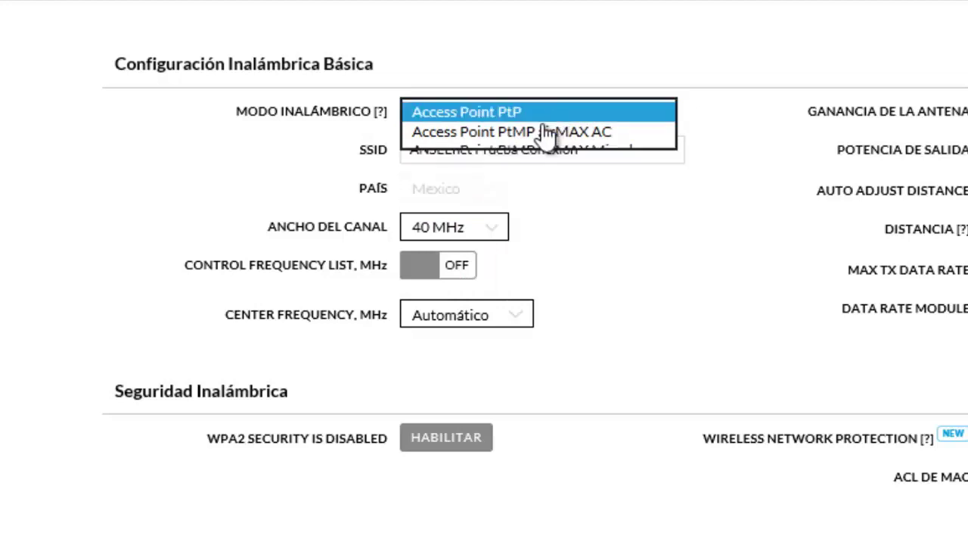
pyautogui.click(478, 234)
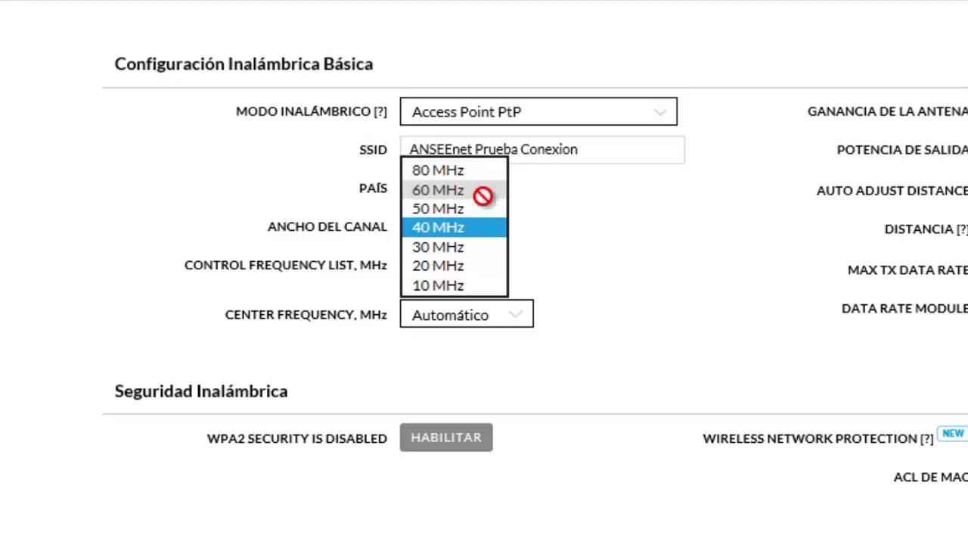
pyautogui.click(662, 114)
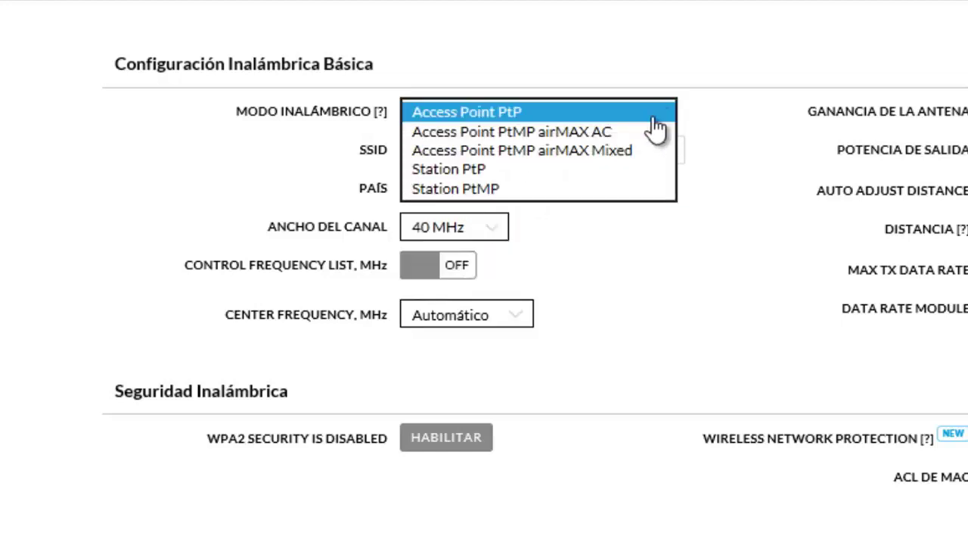
pyautogui.click(623, 151)
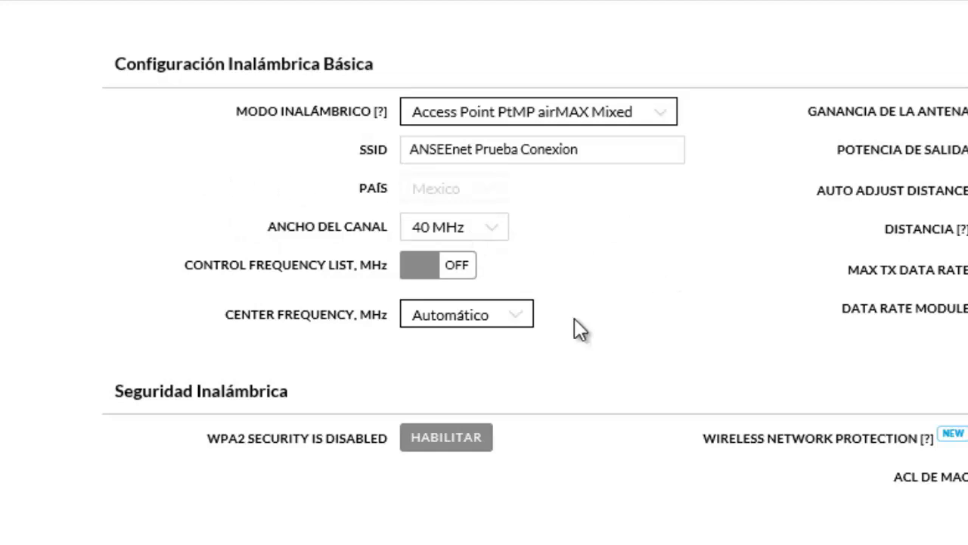
# Choose 5515 (DFS) as the center frequency
pyautogui.click(506, 323)
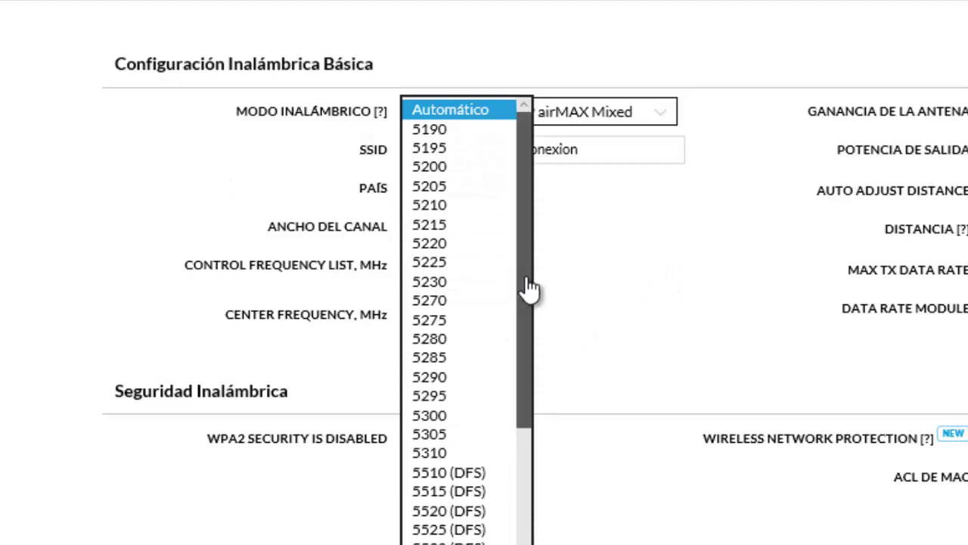
pyautogui.moveTo(529, 290); pyautogui.dragTo(533, 344)
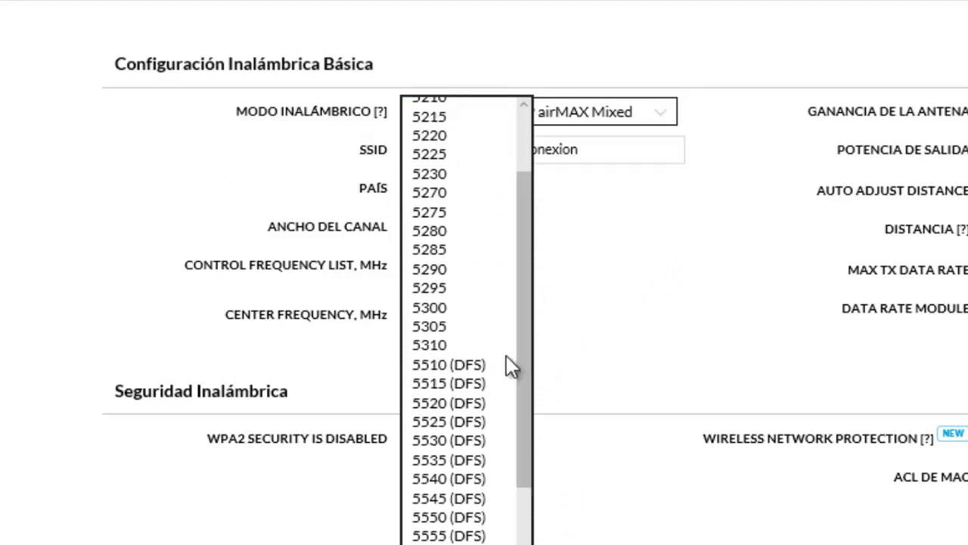
pyautogui.click(469, 382)
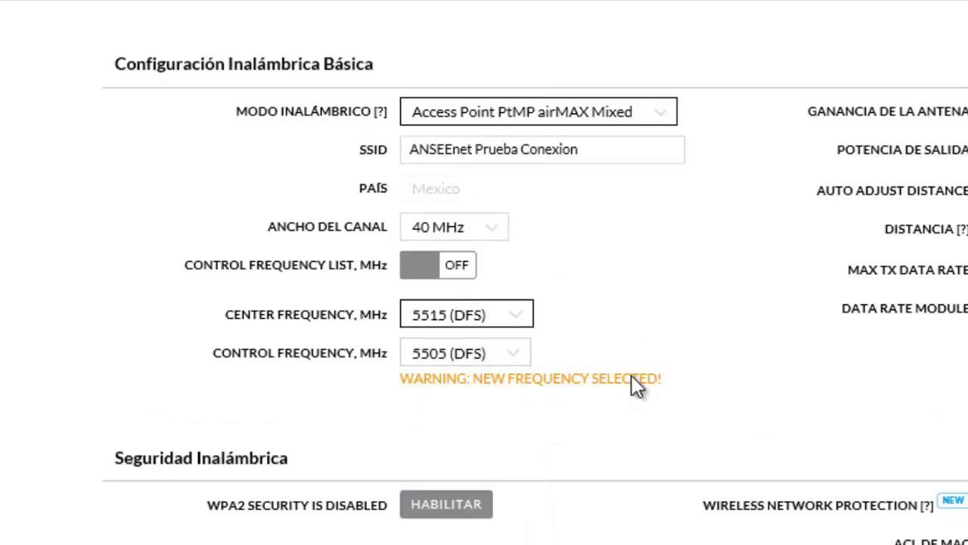
# Set the control frequency to 5525 (DFS), rechecking the list to confirm it
pyautogui.click(513, 365)
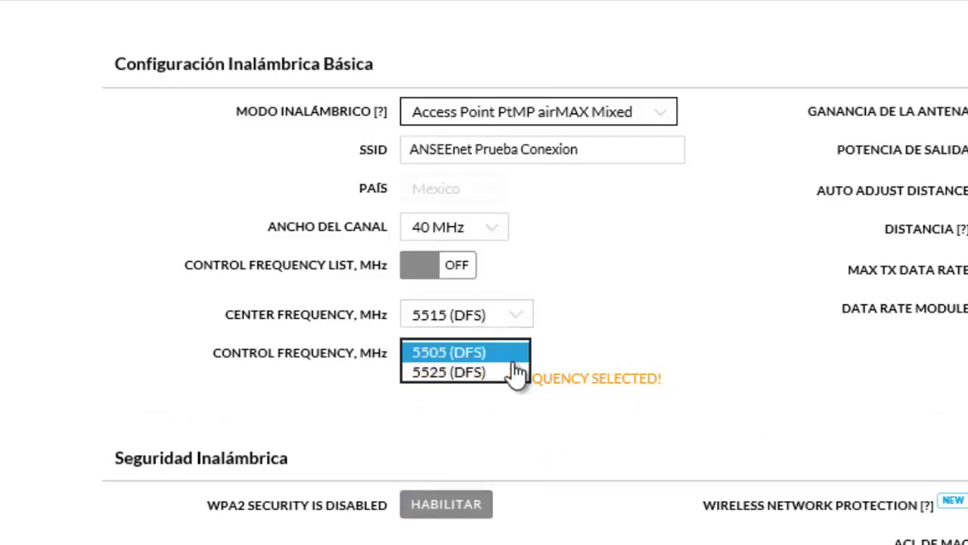
pyautogui.click(491, 391)
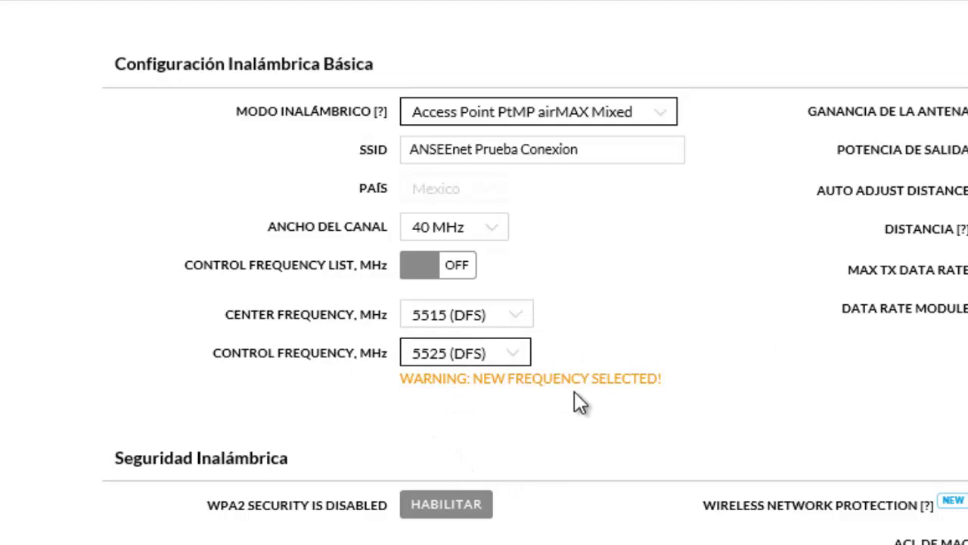
pyautogui.click(506, 354)
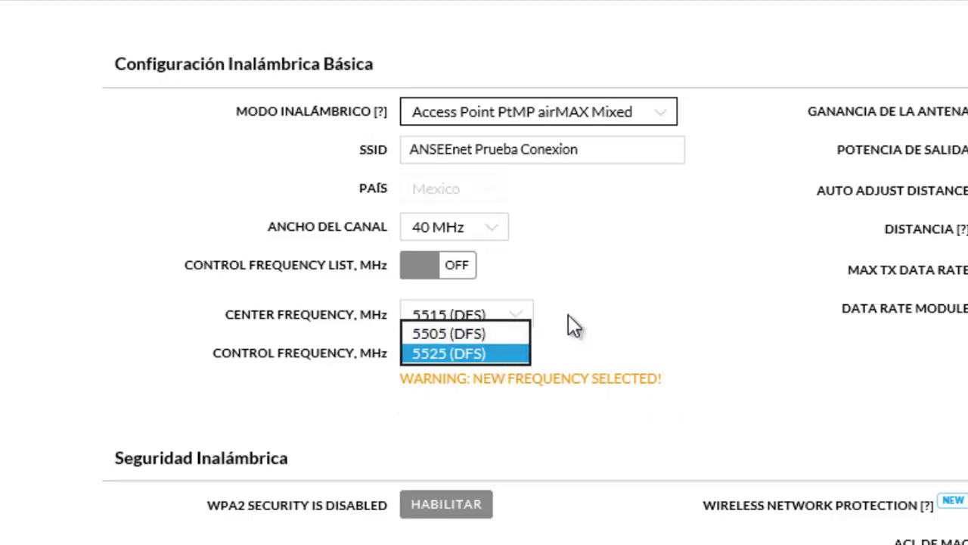
pyautogui.click(488, 355)
pyautogui.click(471, 362)
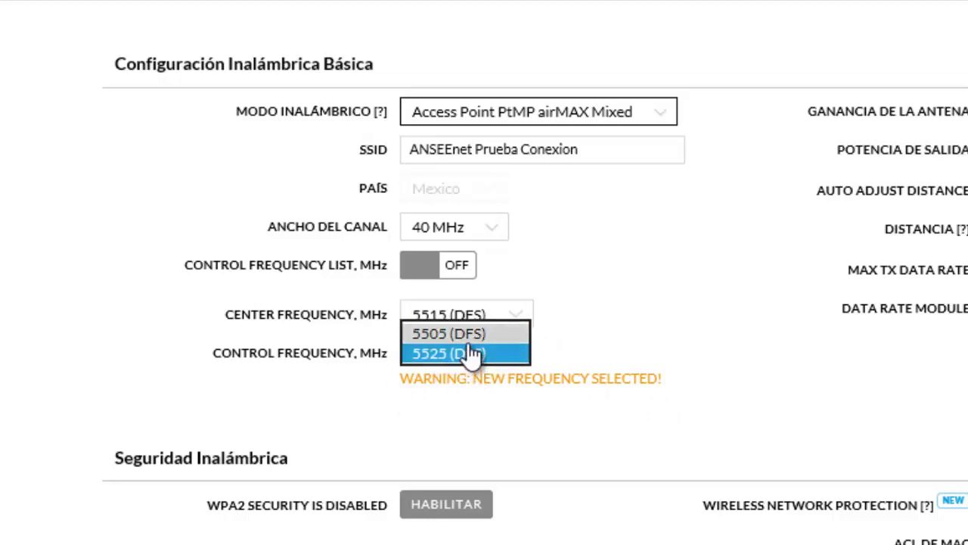
pyautogui.click(480, 362)
pyautogui.click(489, 371)
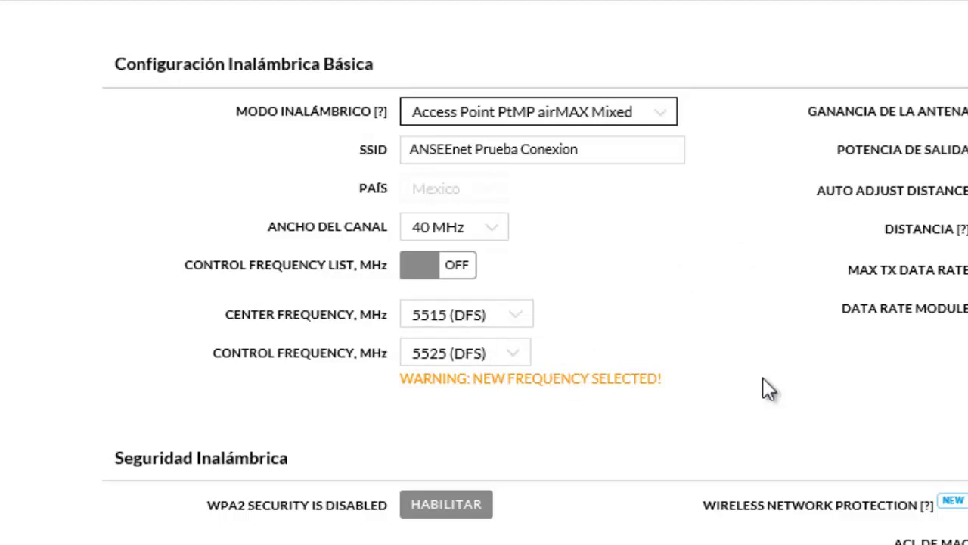
# Enable WPA2 security and keep the Personal option rather than Enterprise
pyautogui.click(452, 509)
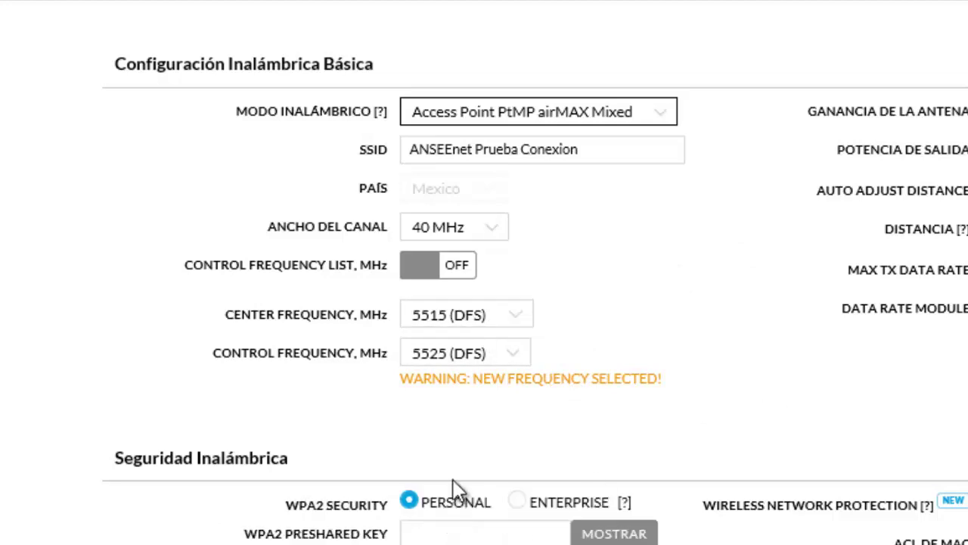
pyautogui.scroll(-2, 457, 487)
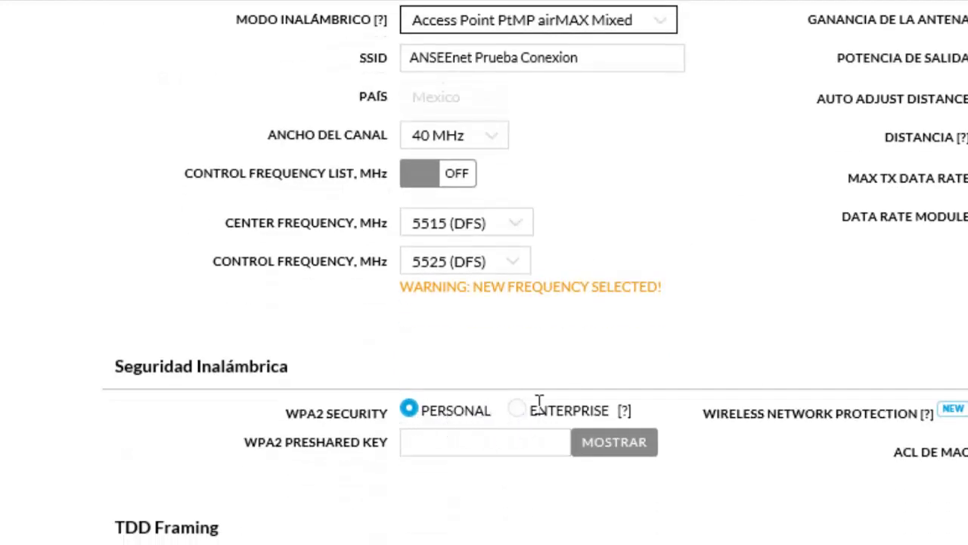
pyautogui.click(540, 417)
pyautogui.click(412, 412)
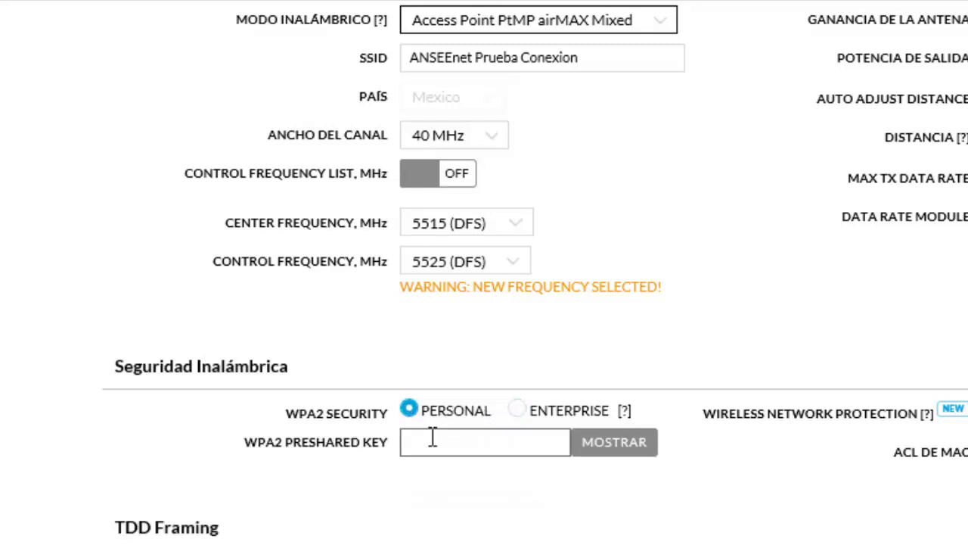
# Enter the WPA2 preshared key, correcting mistyped characters
pyautogui.click(430, 446)
pyautogui.write('a')
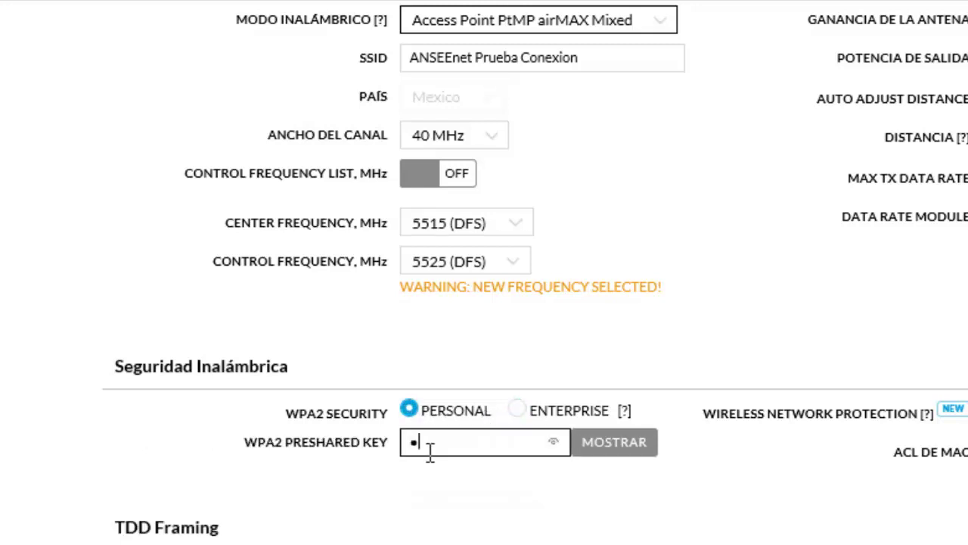
pyautogui.press('capslock')
pyautogui.write('AAAAAAA')
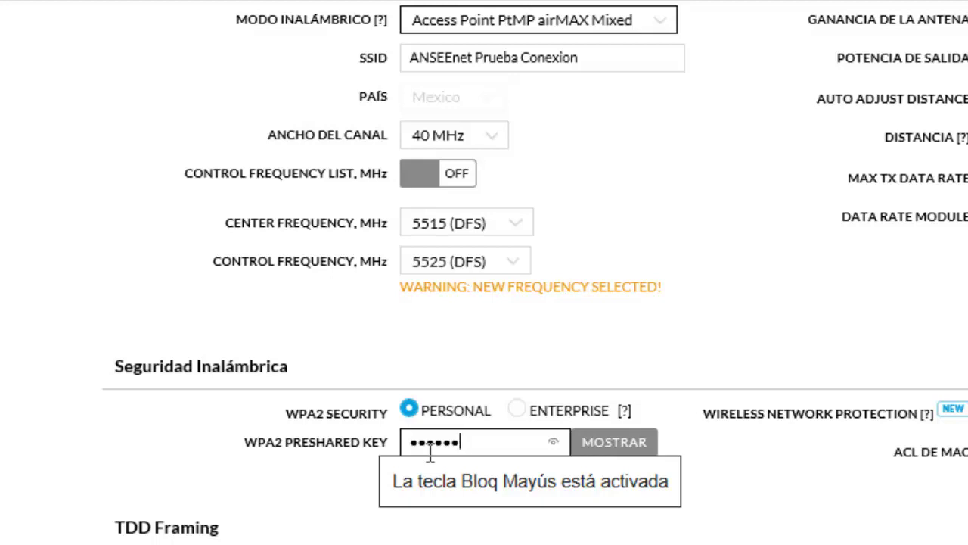
pyautogui.press('BackSpace')
pyautogui.press('BackSpace')
pyautogui.press('BackSpace')
pyautogui.press('BackSpace')
pyautogui.press('BackSpace')
pyautogui.press('BackSpace')
pyautogui.press('BackSpace')
pyautogui.write('AAAAAAA')
pyautogui.click(815, 433)
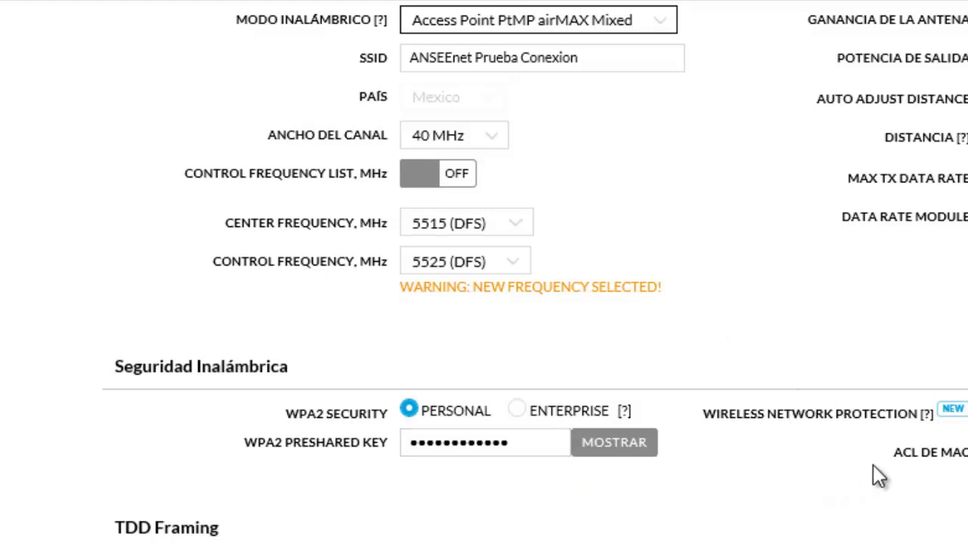
# Try lower output power values down to -4 dBm, then return the slider to 14 dBm
pyautogui.scroll(1, 932, 168)
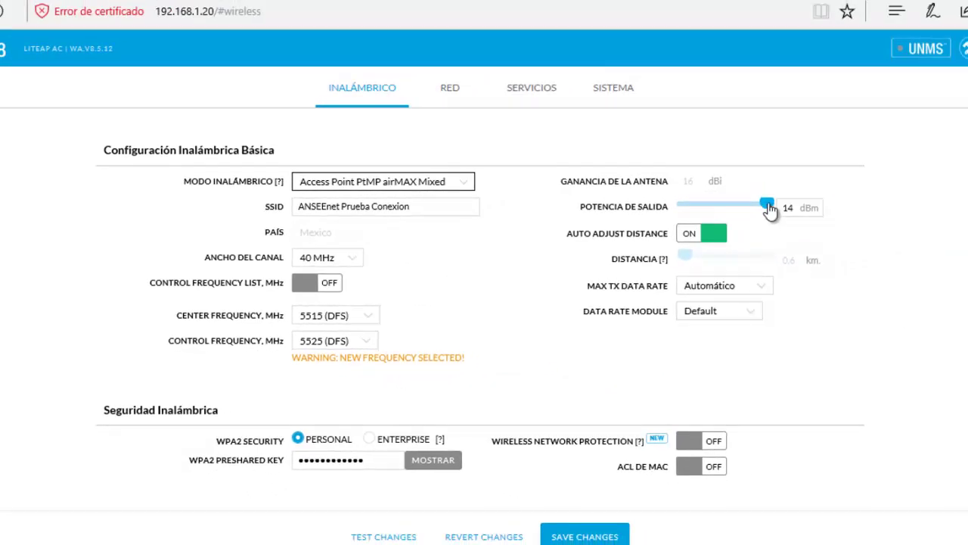
pyautogui.moveTo(767, 205); pyautogui.dragTo(804, 227)
pyautogui.moveTo(727, 232); pyautogui.dragTo(774, 224)
pyautogui.moveTo(753, 213); pyautogui.dragTo(828, 209)
# Check the Center Frequency and Max TX Data Rate lists, keeping 5515 (DFS) and Automático
pyautogui.click(326, 323)
pyautogui.click(800, 183)
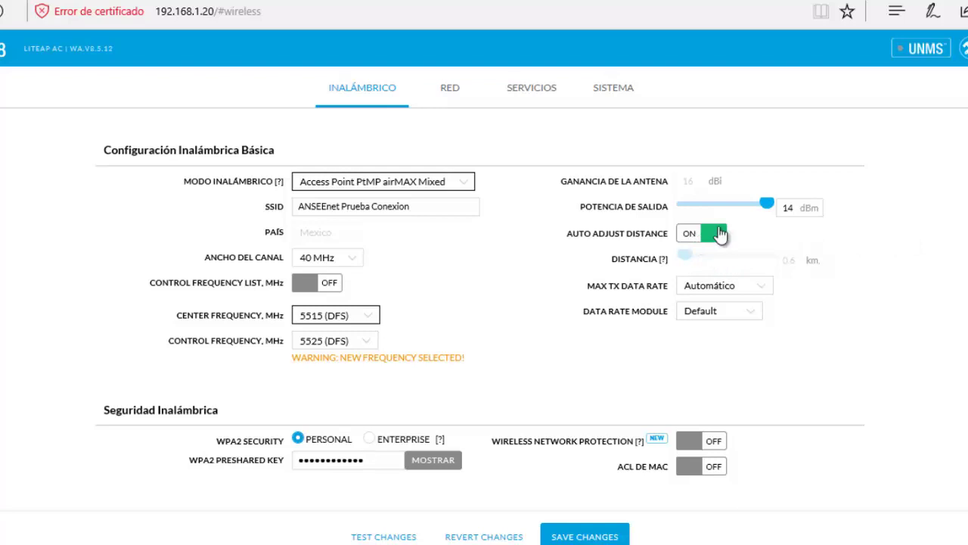
pyautogui.click(745, 288)
pyautogui.click(745, 289)
pyautogui.click(746, 292)
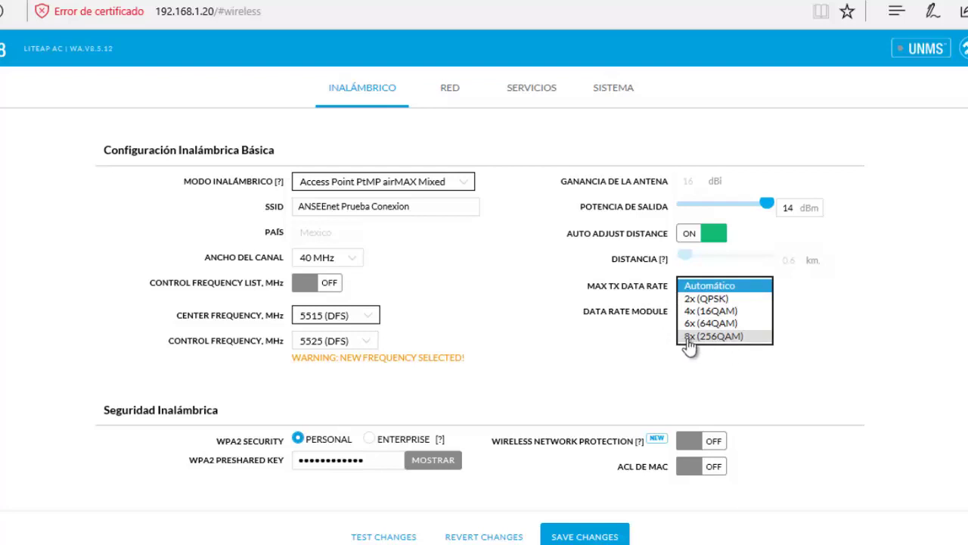
pyautogui.click(800, 333)
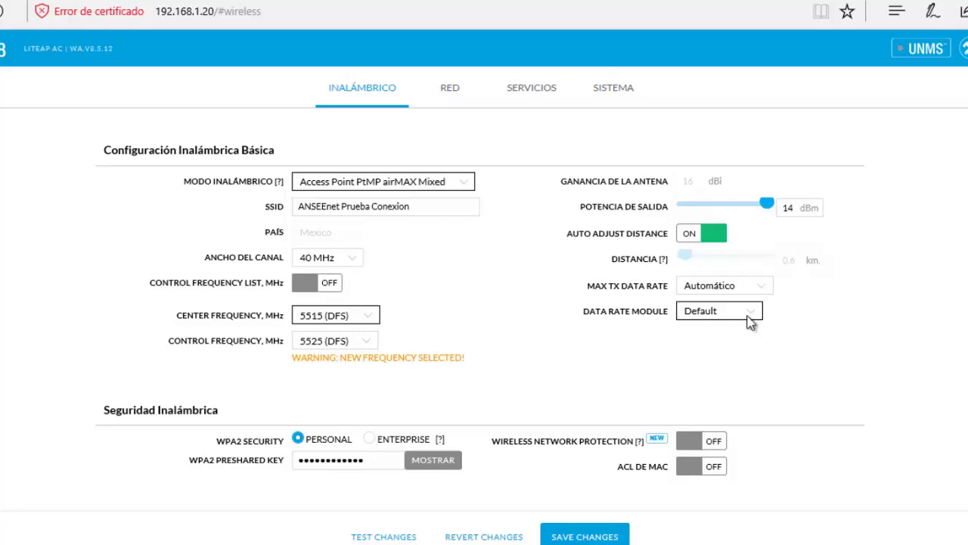
pyautogui.click(749, 321)
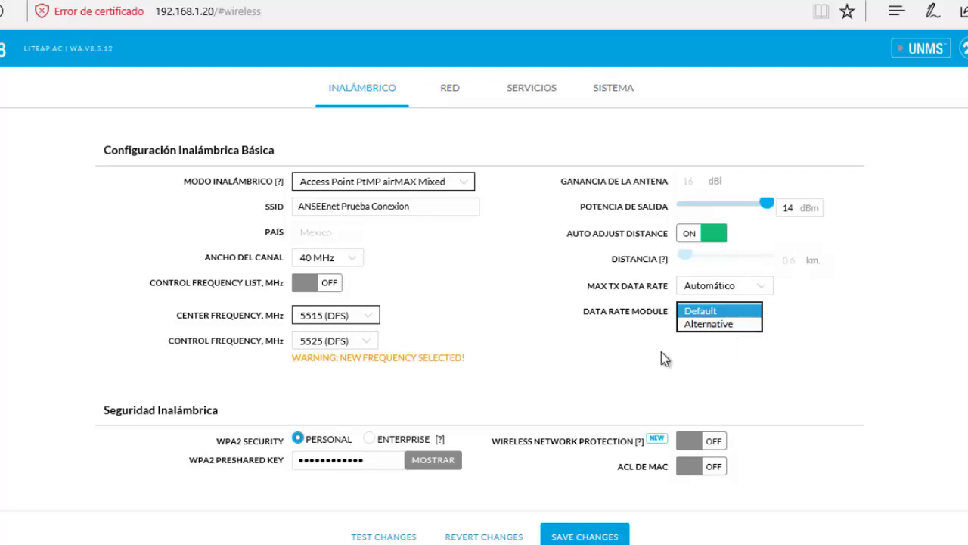
pyautogui.click(665, 359)
pyautogui.click(751, 312)
pyautogui.click(740, 348)
pyautogui.click(723, 314)
pyautogui.click(747, 295)
pyautogui.click(749, 296)
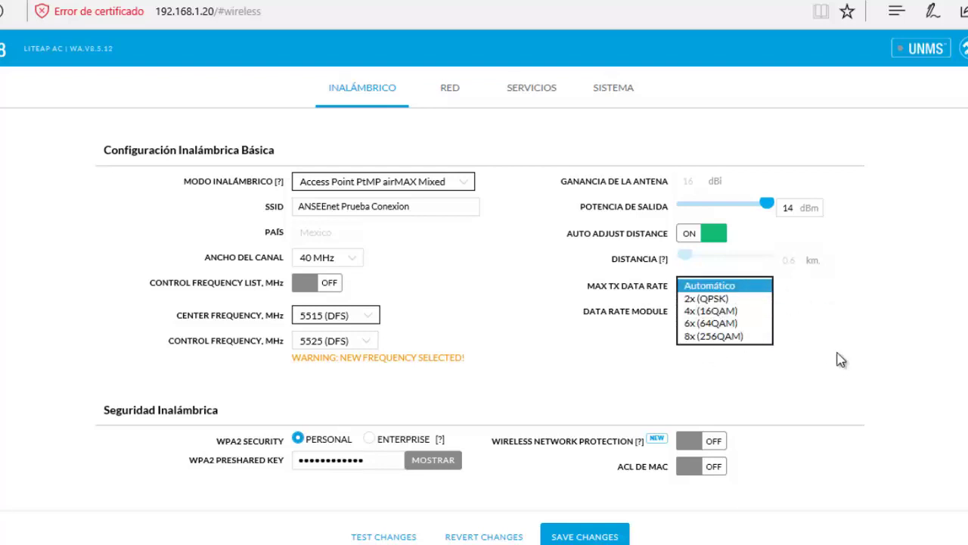
pyautogui.click(817, 380)
pyautogui.click(756, 312)
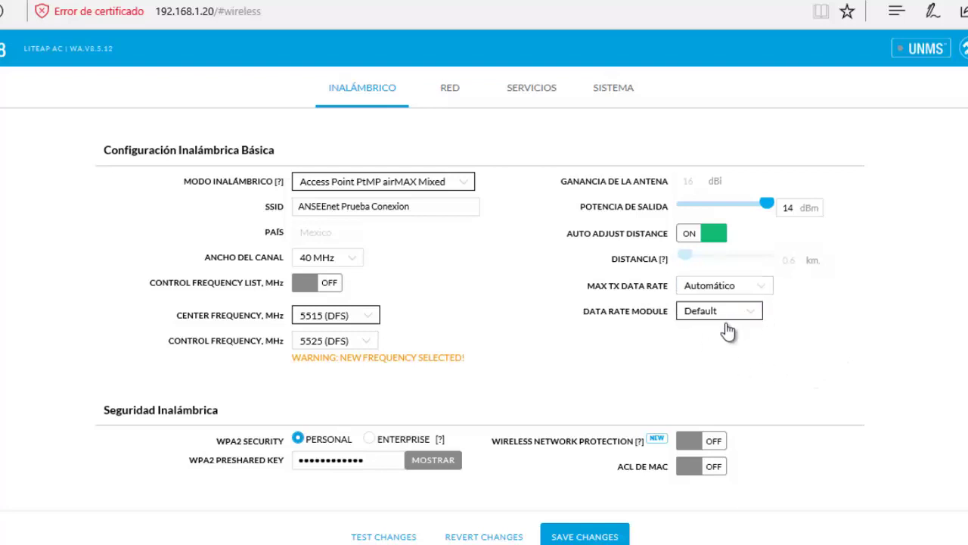
pyautogui.click(727, 321)
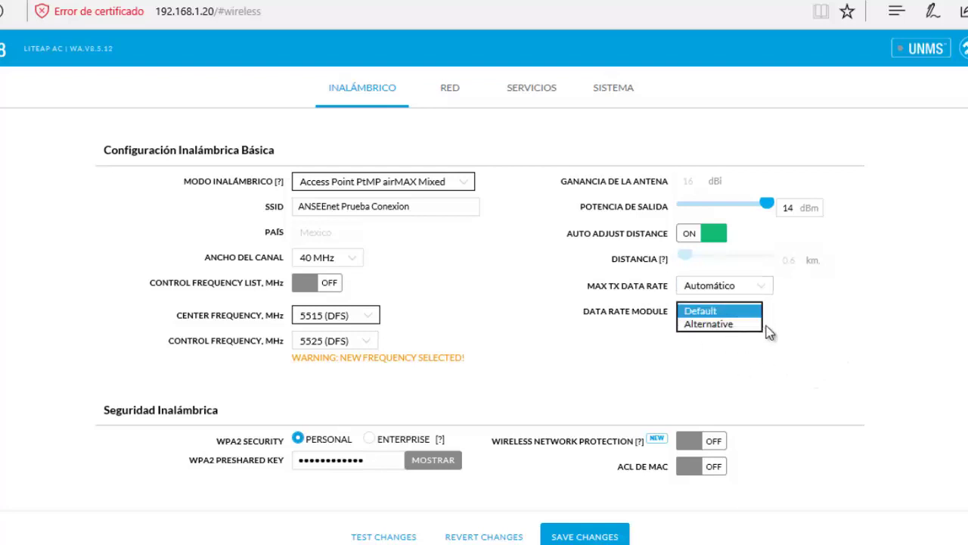
pyautogui.click(790, 304)
pyautogui.click(759, 288)
pyautogui.click(759, 288)
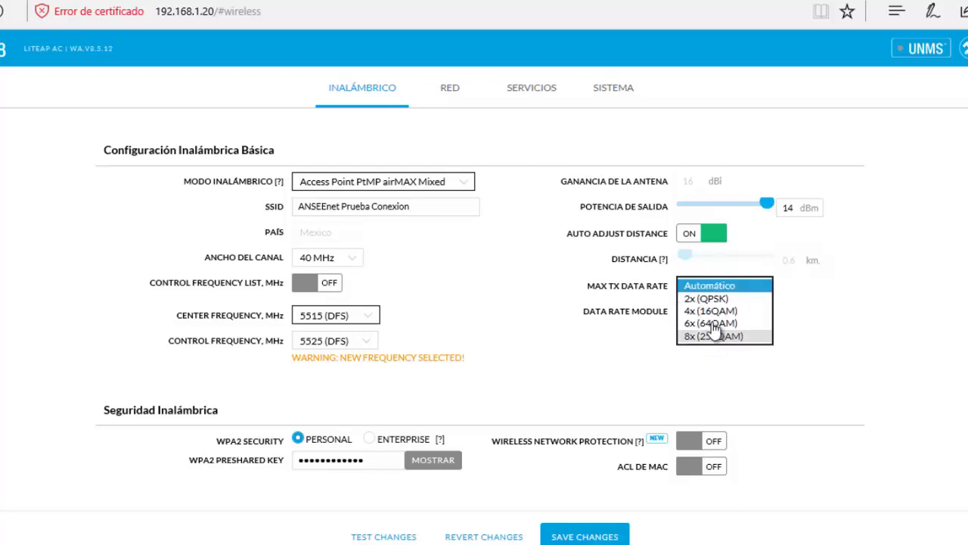
pyautogui.click(882, 360)
pyautogui.scroll(-3, 593, 313)
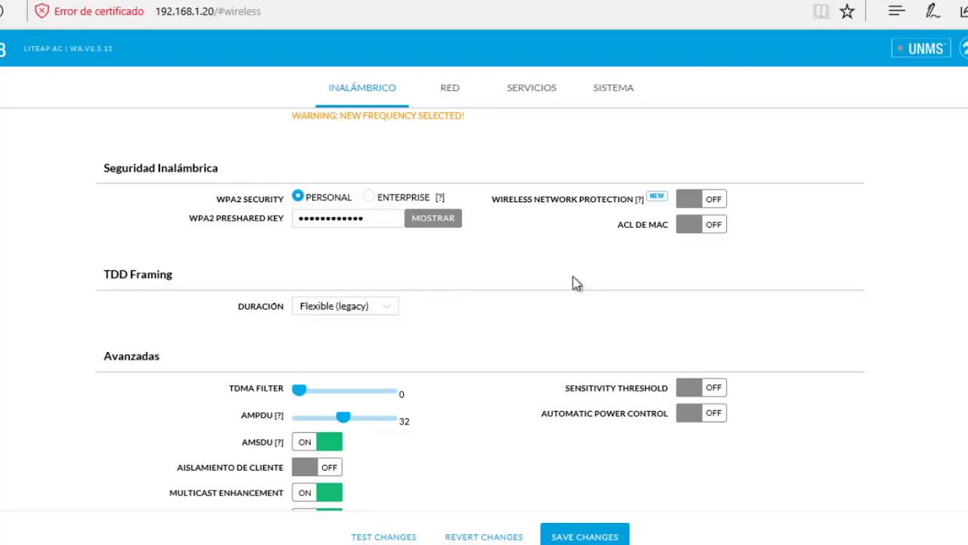
pyautogui.click(714, 201)
pyautogui.click(707, 201)
pyautogui.click(392, 310)
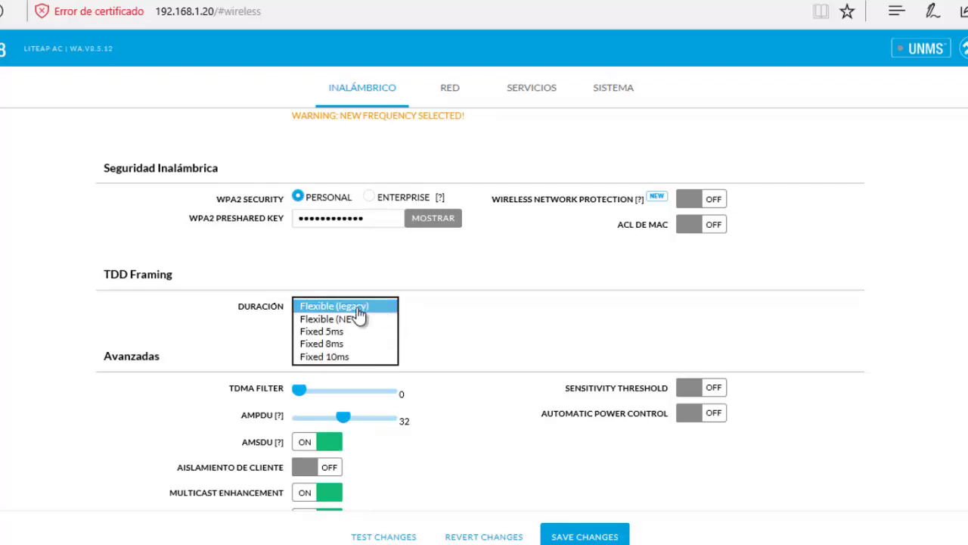
pyautogui.click(612, 332)
pyautogui.scroll(-1, 335, 363)
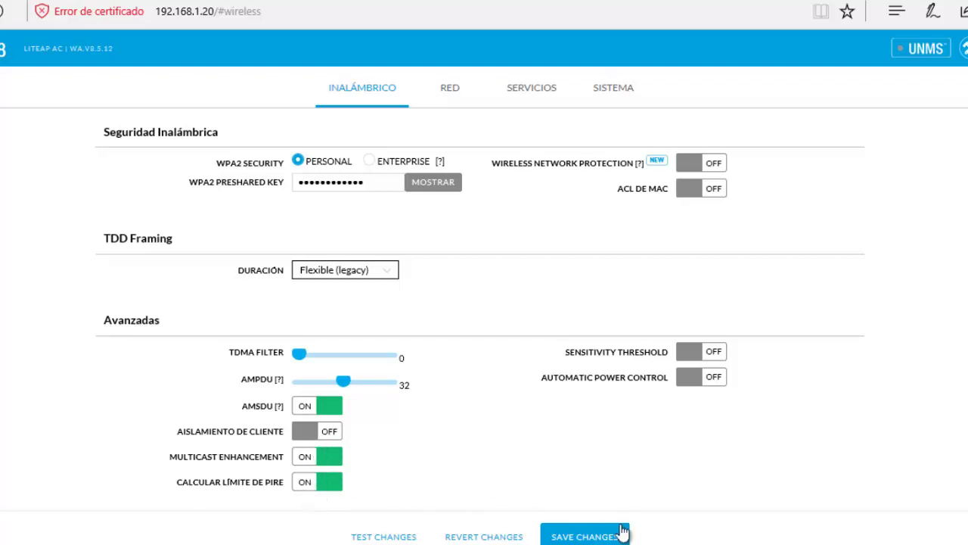
pyautogui.scroll(4, 564, 409)
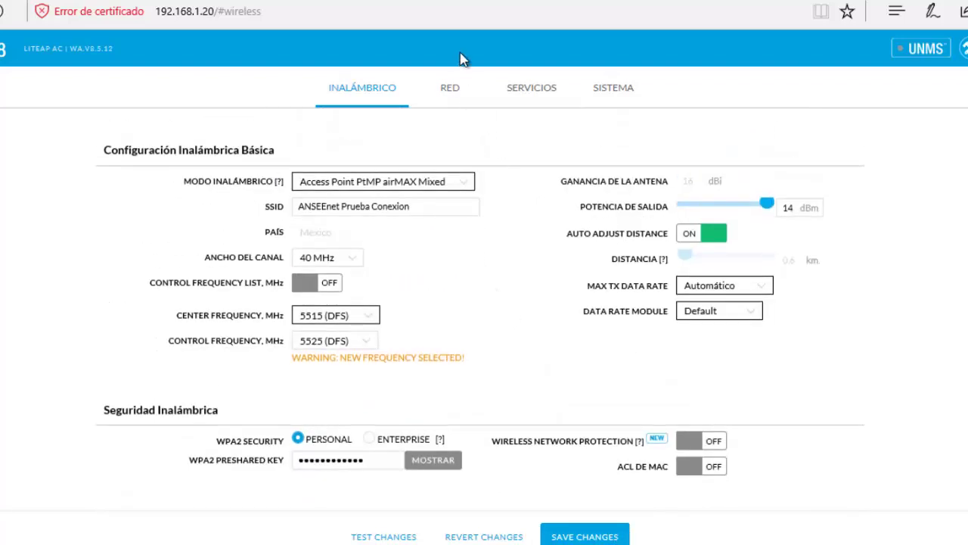
# On the Red page, keep Modo de Red as Puente (Bridge) and Modo de Configuración as Simple
pyautogui.click(450, 87)
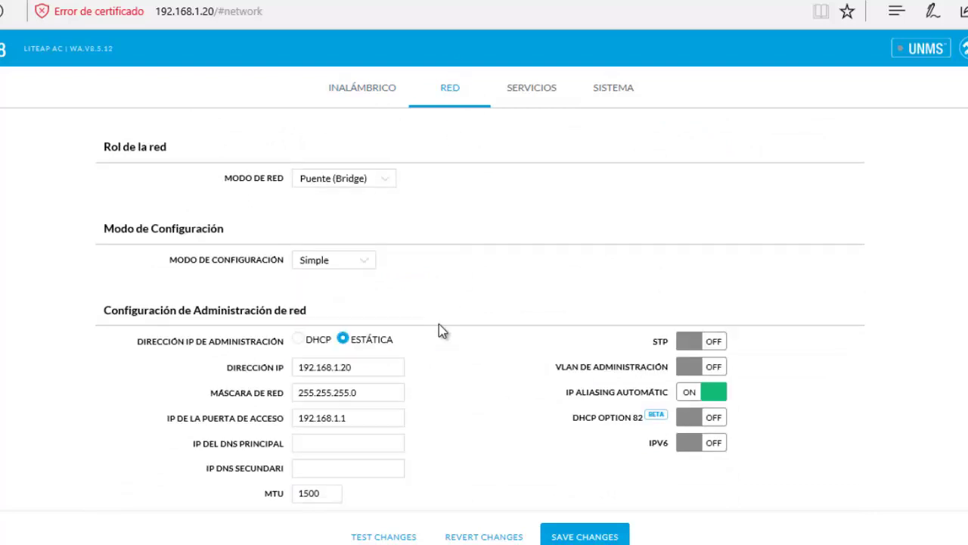
pyautogui.click(364, 183)
pyautogui.click(369, 186)
pyautogui.click(363, 261)
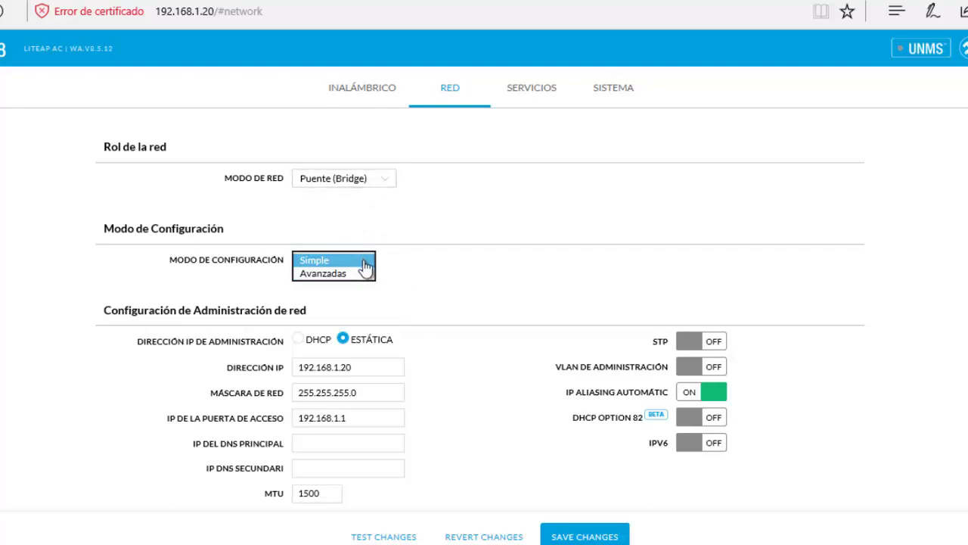
pyautogui.click(198, 266)
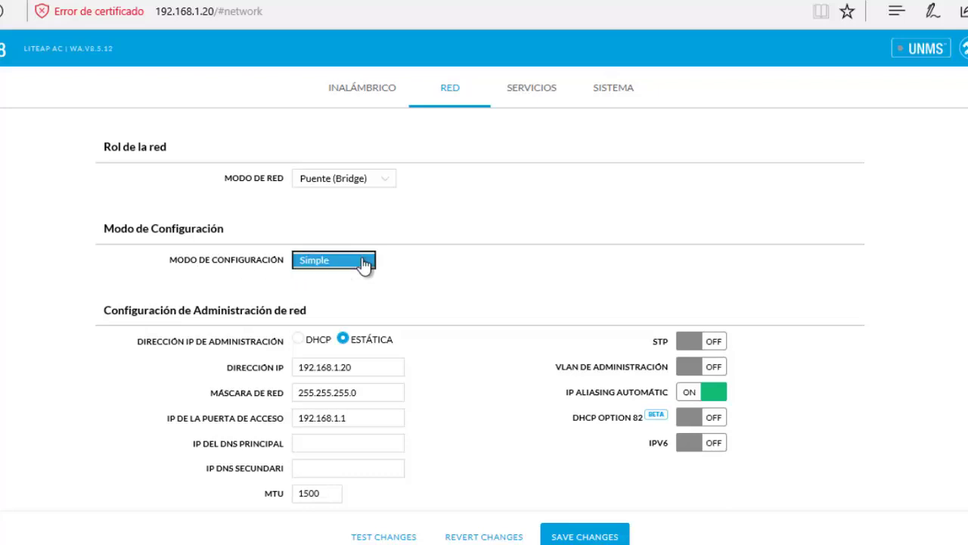
pyautogui.click(366, 264)
pyautogui.click(210, 280)
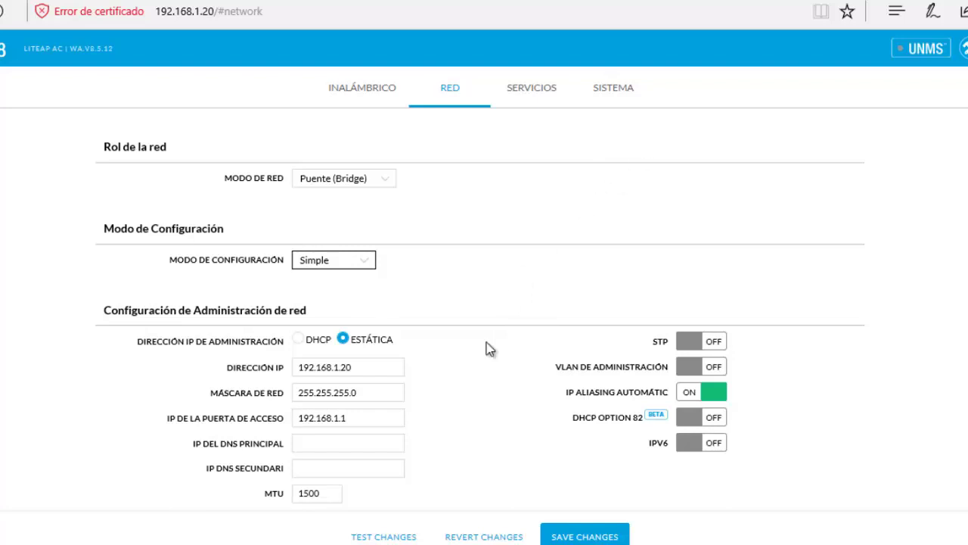
pyautogui.scroll(-1, 470, 303)
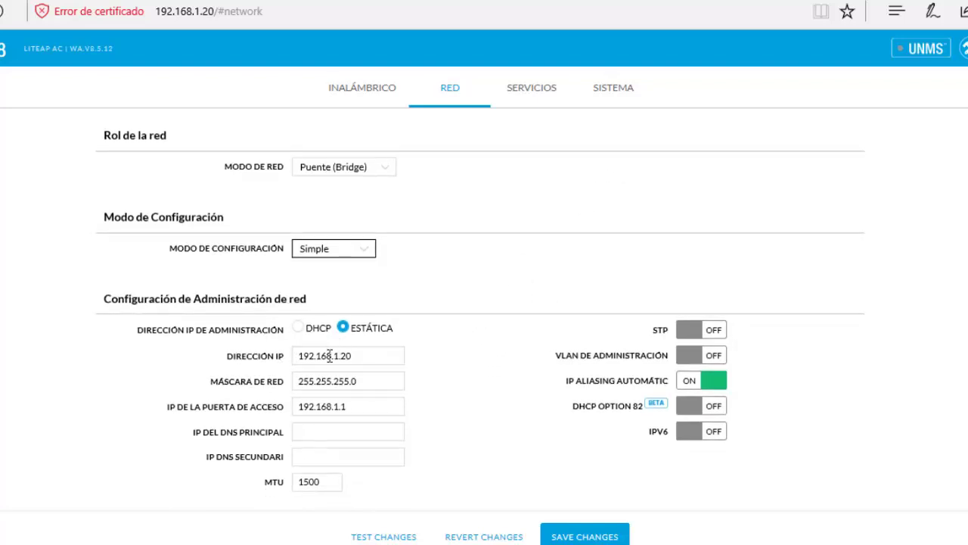
# Change the management IP address to 192.168.20.3
pyautogui.click(376, 355)
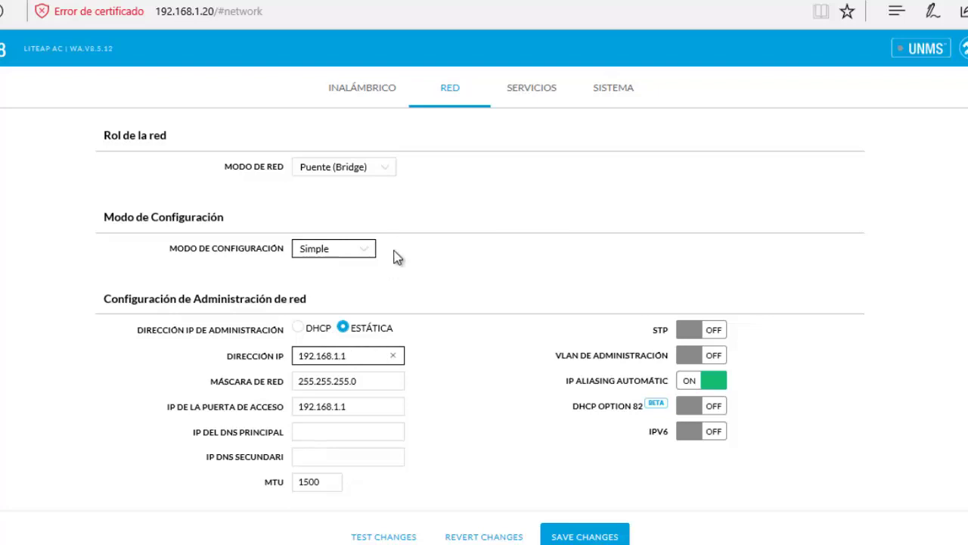
pyautogui.click(371, 405)
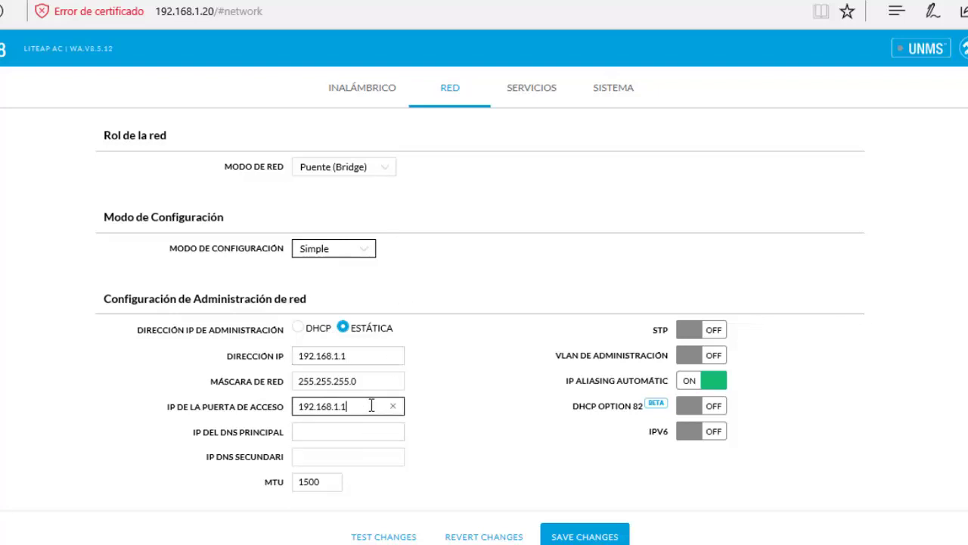
pyautogui.moveTo(371, 406); pyautogui.dragTo(219, 413)
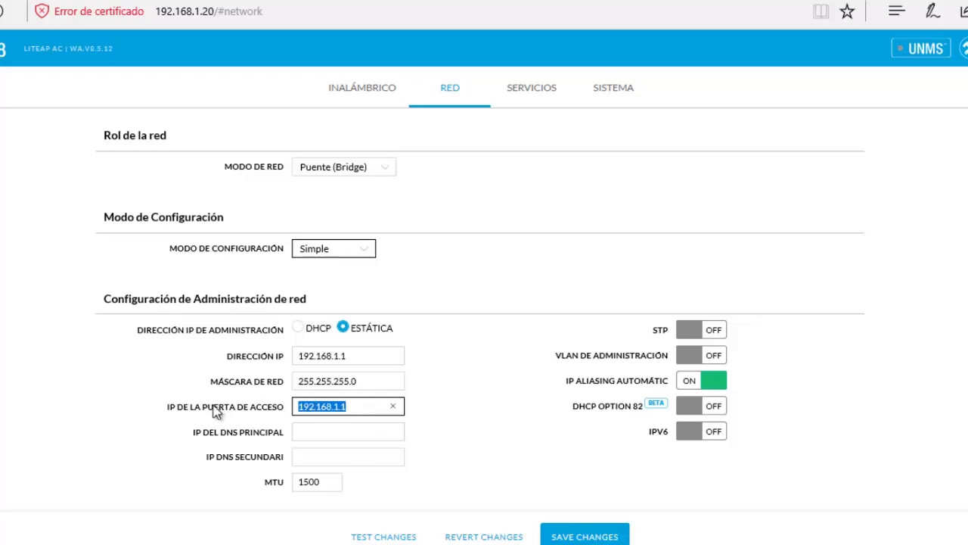
pyautogui.click(365, 406)
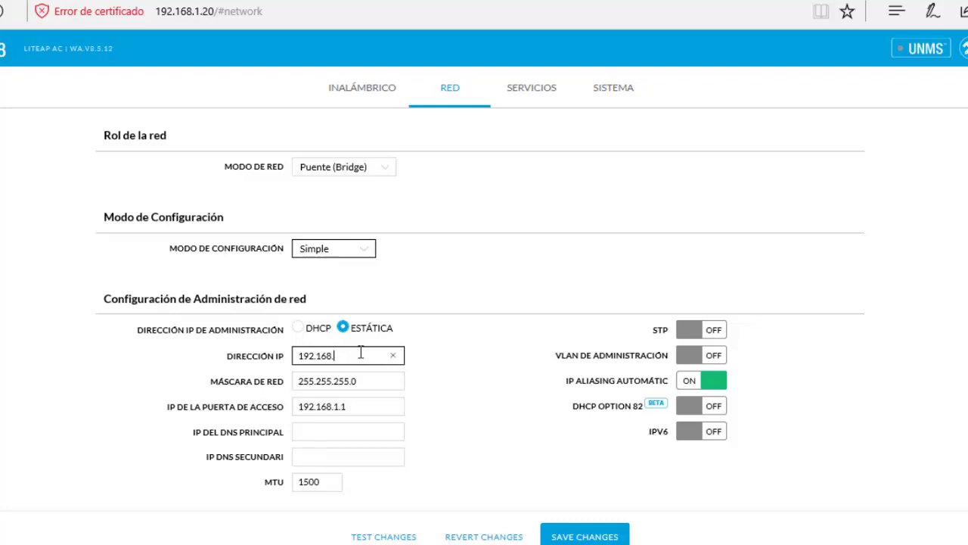
pyautogui.write('20.3')
pyautogui.click(378, 424)
# Change the gateway address to 192.168.20.254
pyautogui.click(375, 406)
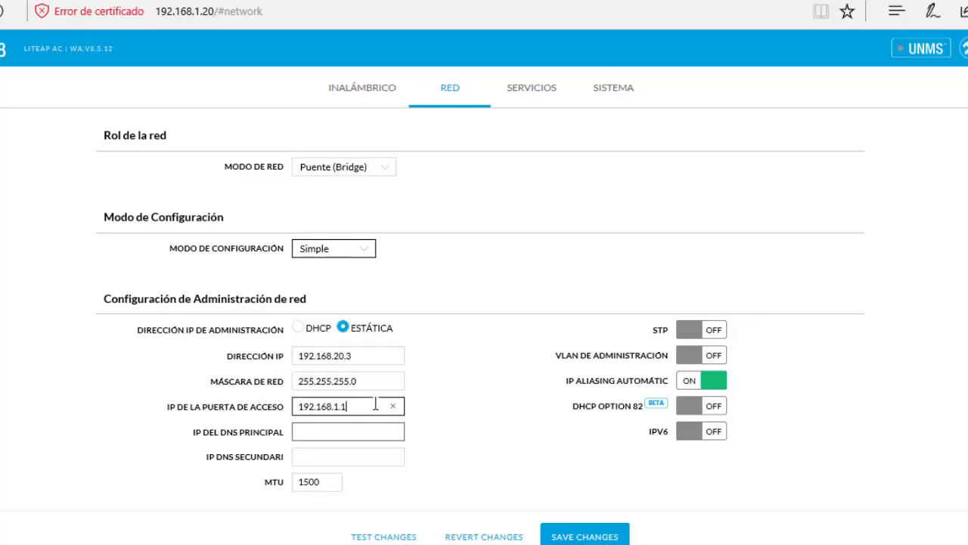
pyautogui.press('BackSpace')
pyautogui.press('BackSpace')
pyautogui.press('BackSpace')
pyautogui.write('20')
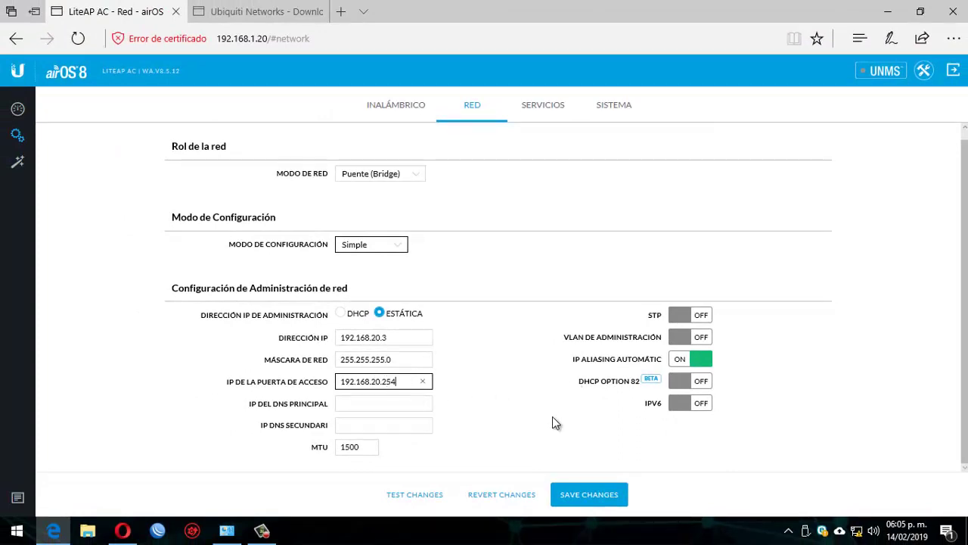
pyautogui.click(532, 433)
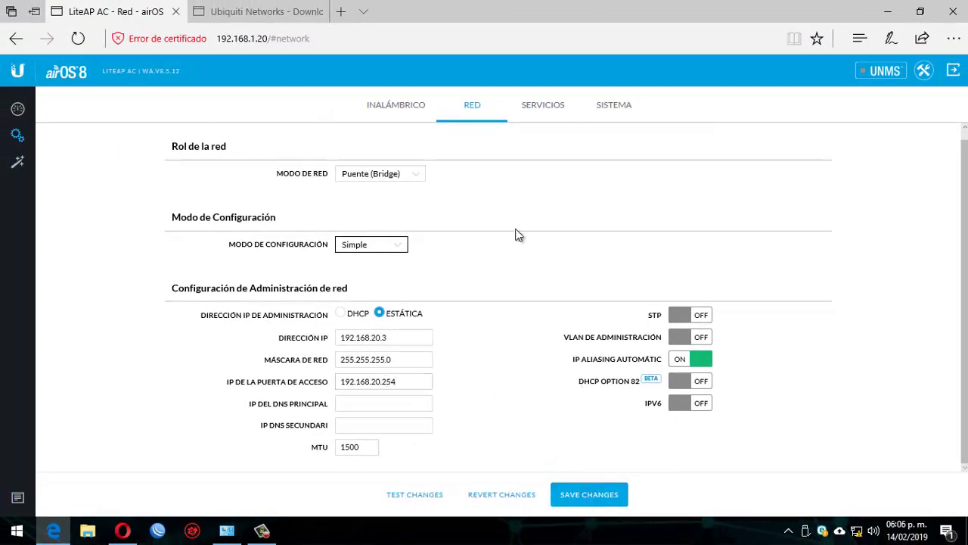
# On the Sistema page, rename the device from LiteAP AC to 'Lite AC Sector Prueba'
pyautogui.click(536, 108)
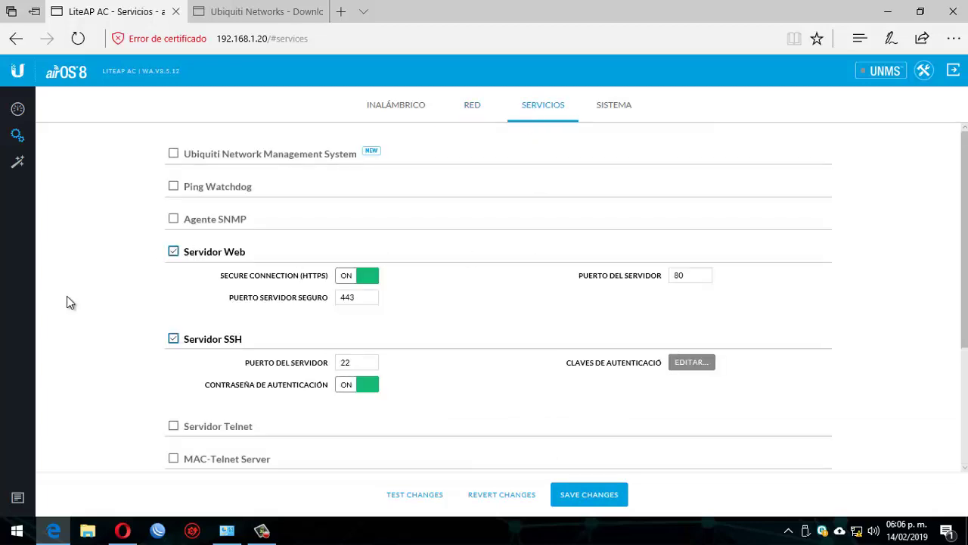
pyautogui.scroll(-3, 97, 297)
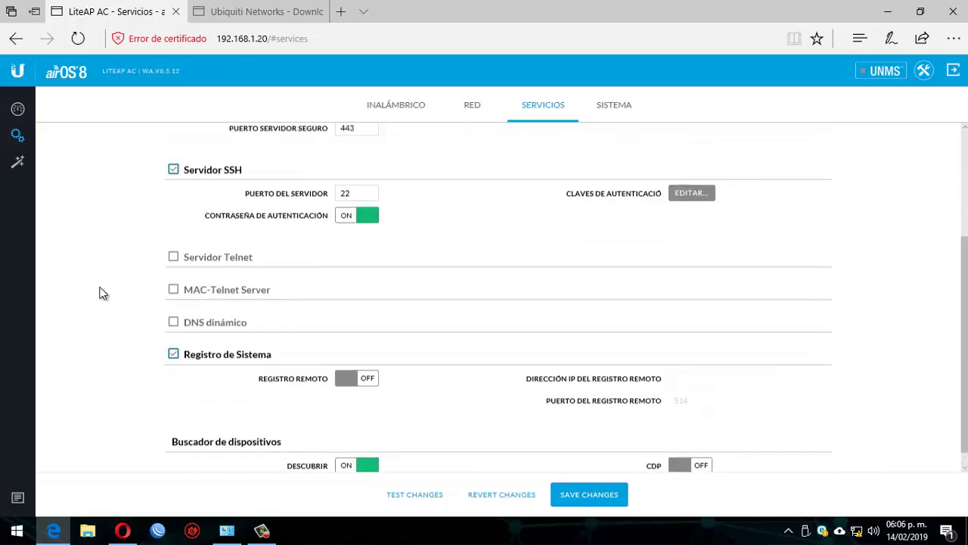
pyautogui.scroll(3, 97, 297)
pyautogui.click(613, 105)
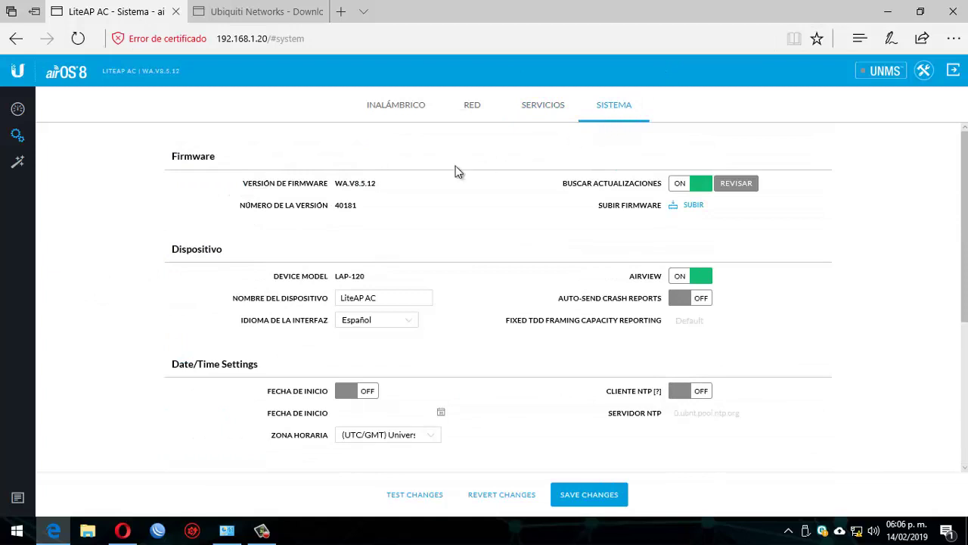
pyautogui.moveTo(395, 291); pyautogui.dragTo(271, 305)
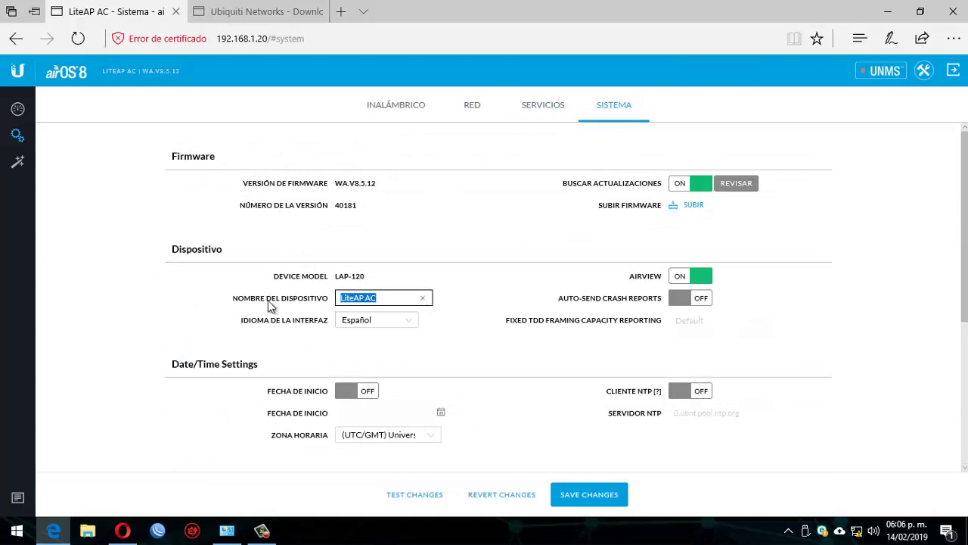
pyautogui.write('a')
pyautogui.write('l')
pyautogui.write('ITE')
pyautogui.press('BackSpace')
pyautogui.press('BackSpace')
pyautogui.press('BackSpace')
pyautogui.press('BackSpace')
pyautogui.write('L')
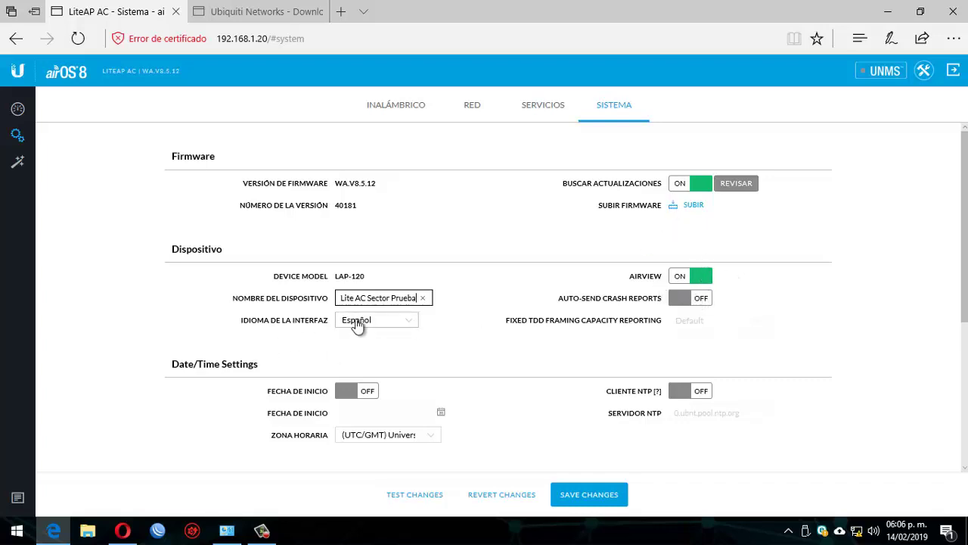
# Pick (GMT-06:00) Central Standard Time as the time zone and save all changes
pyautogui.click(394, 437)
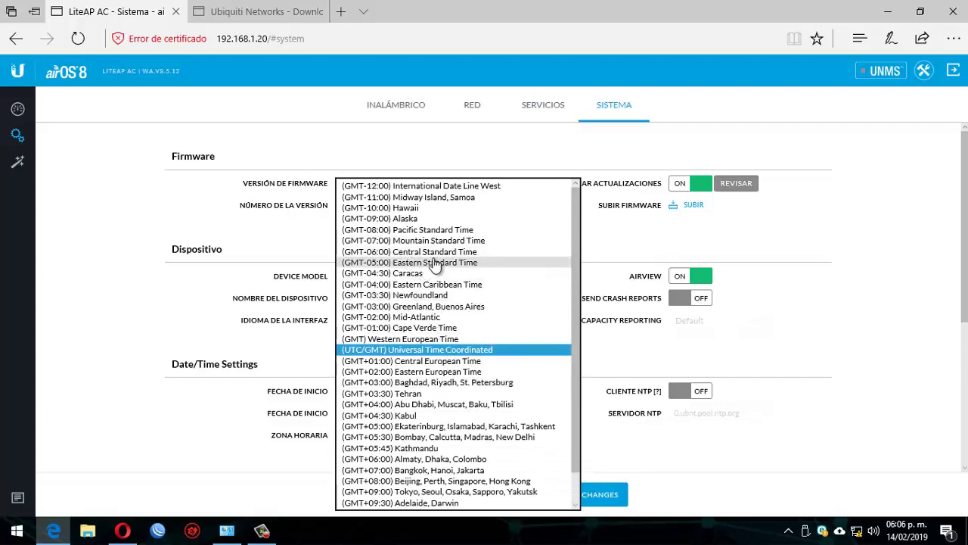
pyautogui.click(435, 253)
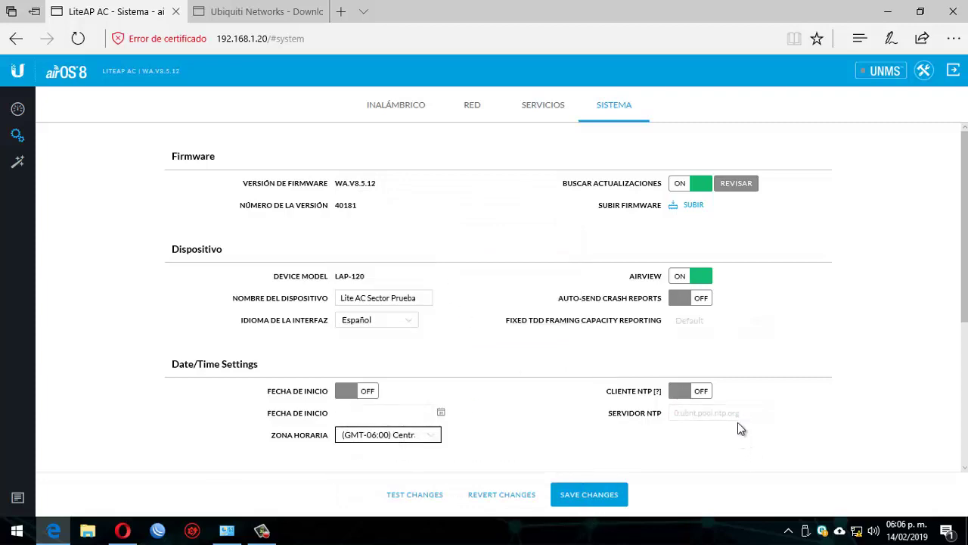
pyautogui.scroll(-3, 806, 349)
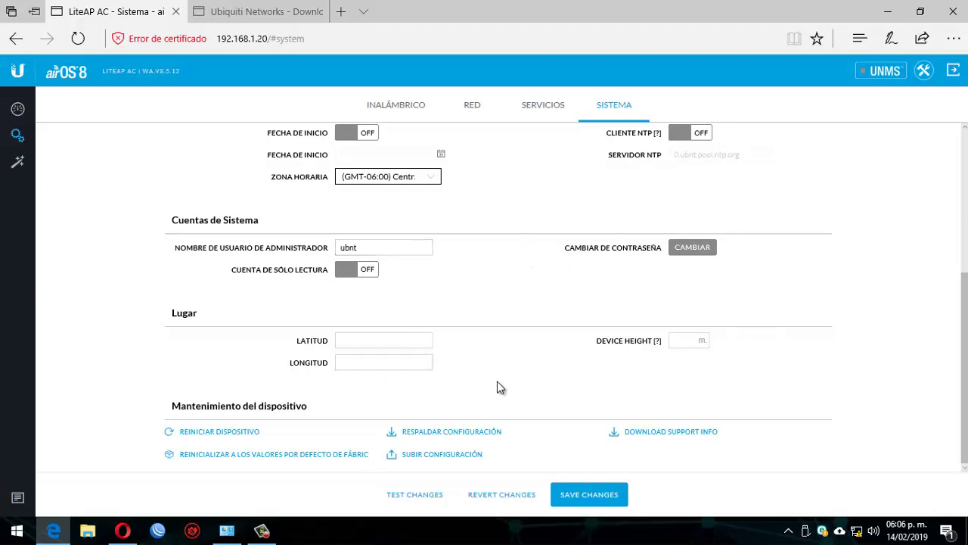
pyautogui.scroll(3, 500, 387)
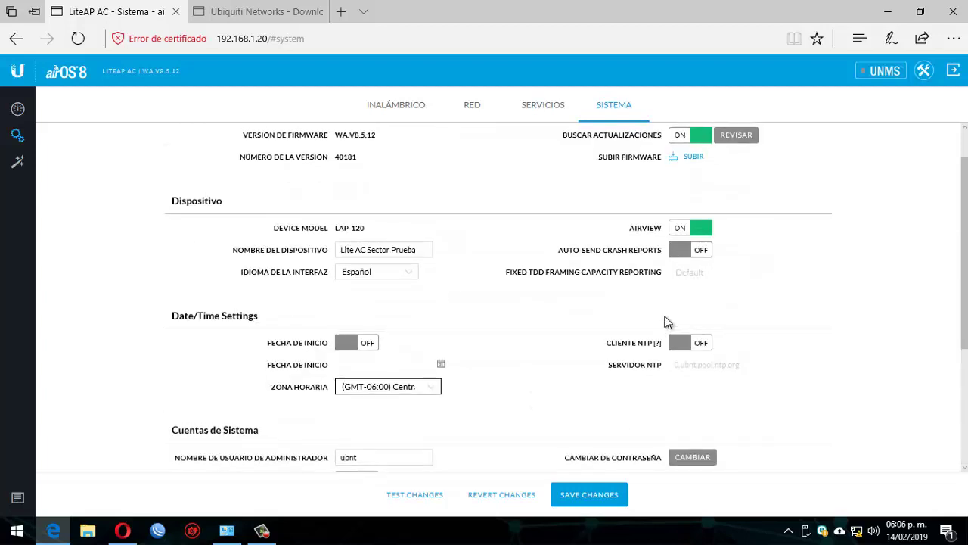
pyautogui.click(594, 494)
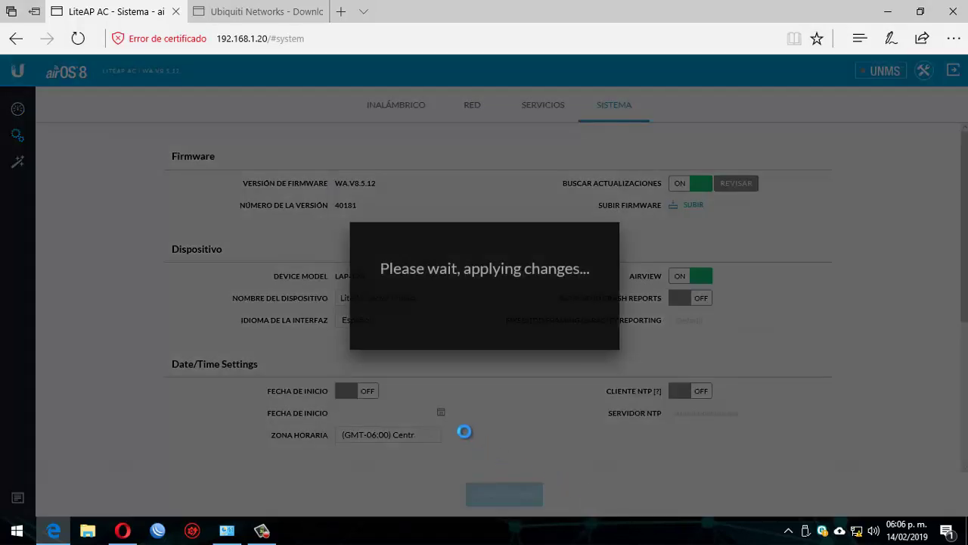